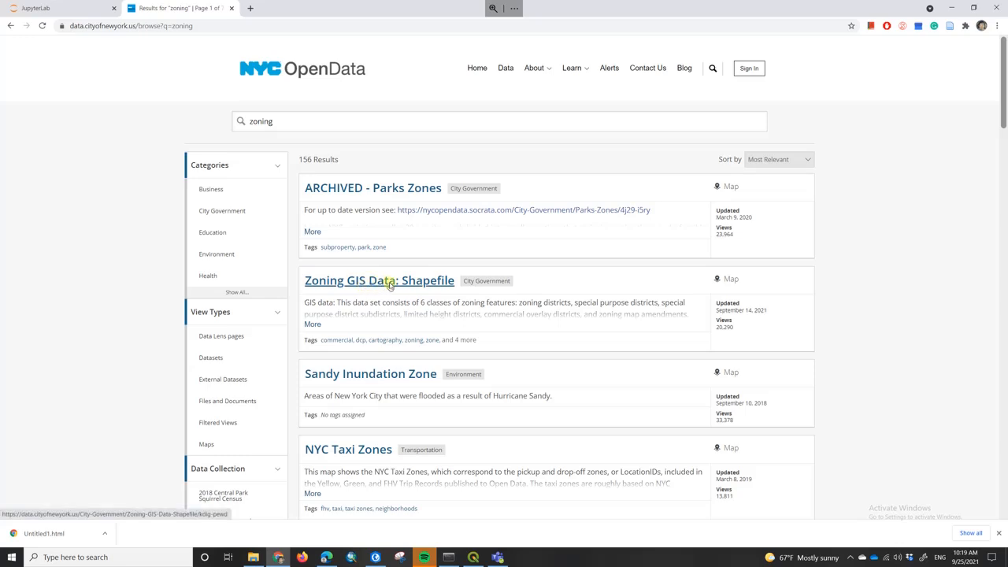
Switch to ArcGIS Pro, add the geo_export_98568308 zoning shapefile to the map and review its attribute table.
{"action": "key", "text": "alt+Tab"}
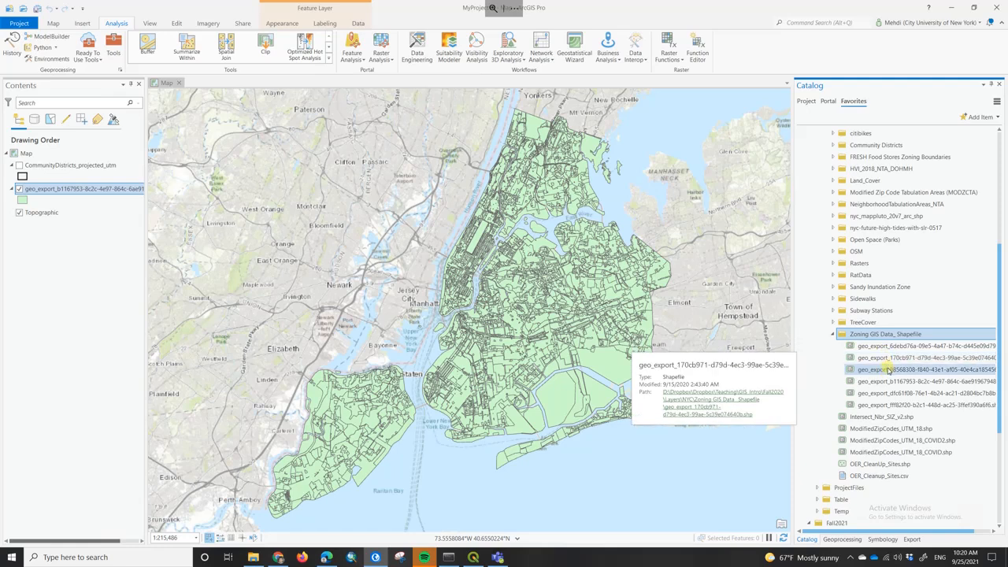
{"action": "mouse_move", "coordinate": [888, 370]}
{"action": "left_mouse_down"}
{"action": "mouse_move", "coordinate": [681, 346]}
{"action": "mouse_move", "coordinate": [632, 356]}
{"action": "left_mouse_up"}
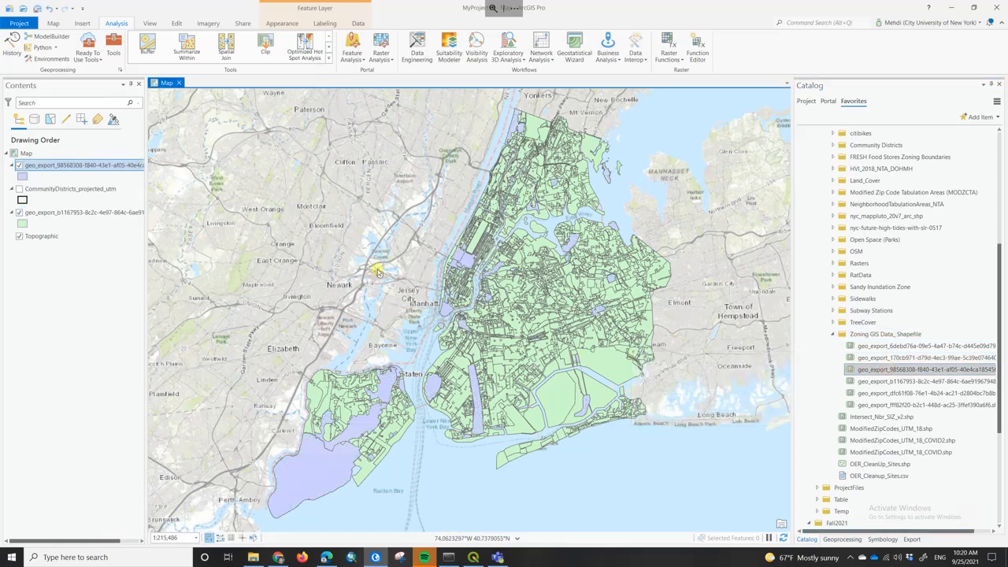
{"action": "left_click", "coordinate": [96, 166]}
{"action": "right_click", "coordinate": [96, 167]}
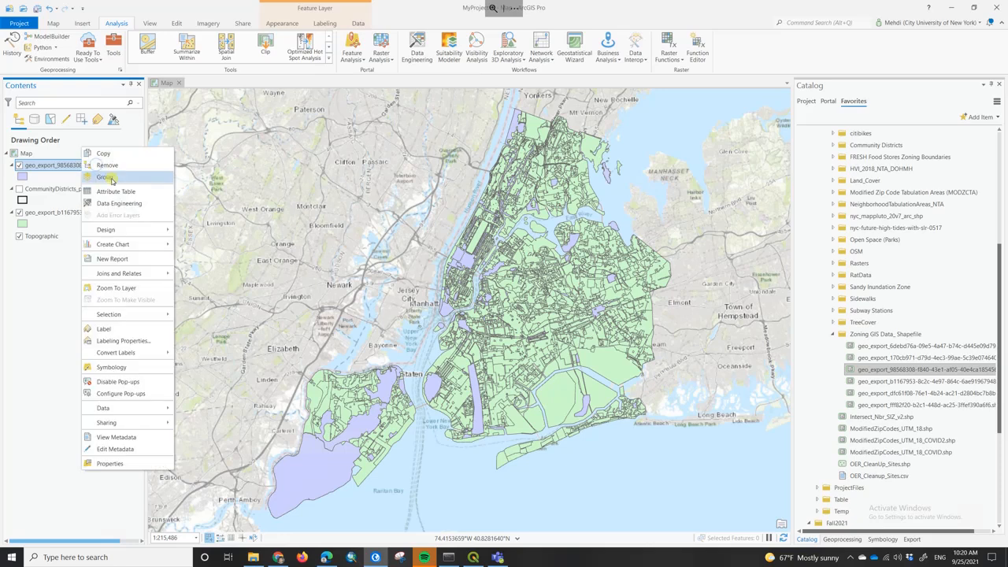
{"action": "left_click", "coordinate": [112, 192]}
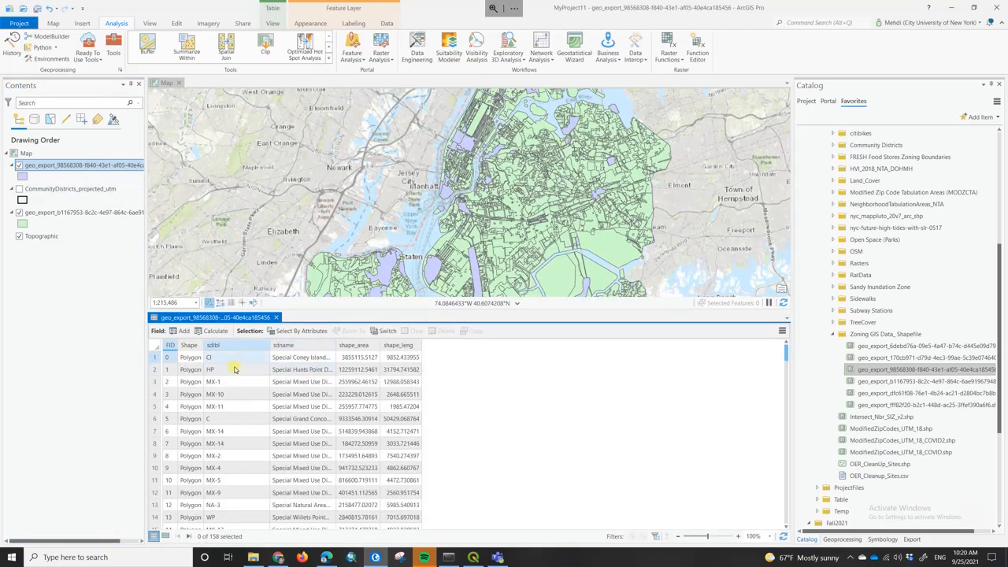
{"action": "scroll", "coordinate": [235, 363], "scroll_direction": "down", "scroll_amount": 2}
{"action": "scroll", "coordinate": [234, 450], "scroll_direction": "down", "scroll_amount": 1}
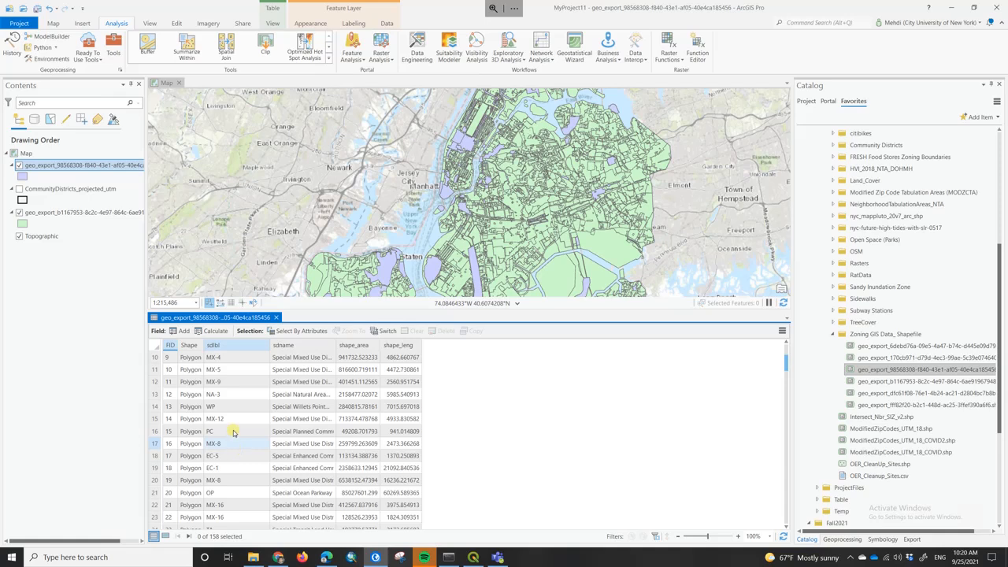
{"action": "scroll", "coordinate": [231, 374], "scroll_direction": "up", "scroll_amount": 3}
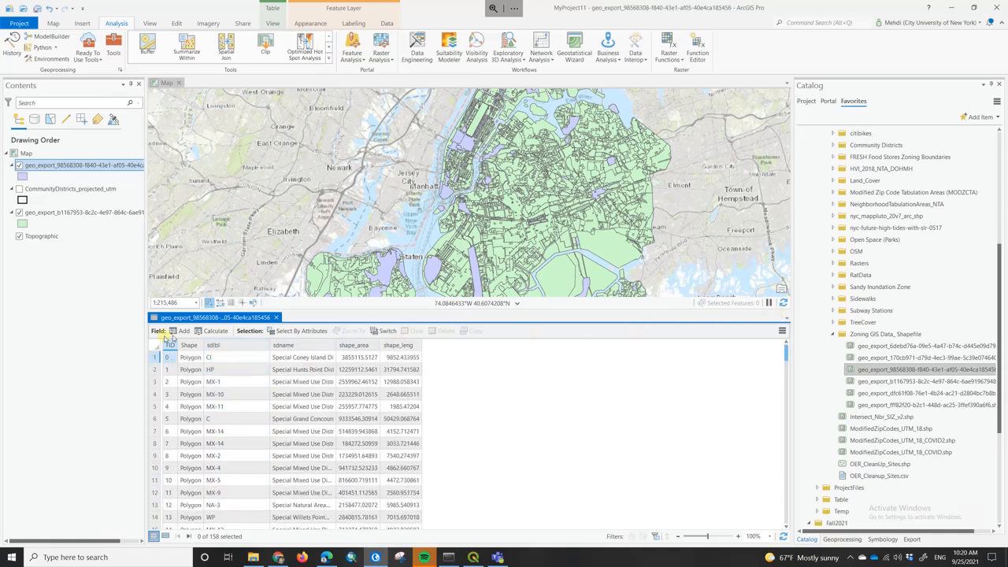
{"action": "left_click", "coordinate": [276, 317]}
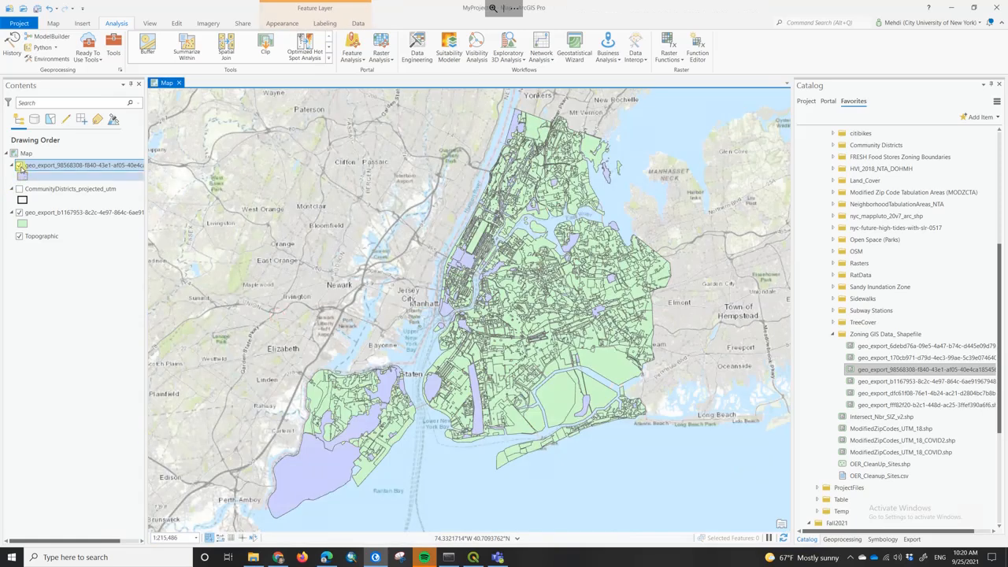
Hide the geo_export_98568308 layer and review the zonedist values in the geo_export_b1167953 layer's attribute table.
{"action": "left_click", "coordinate": [19, 166]}
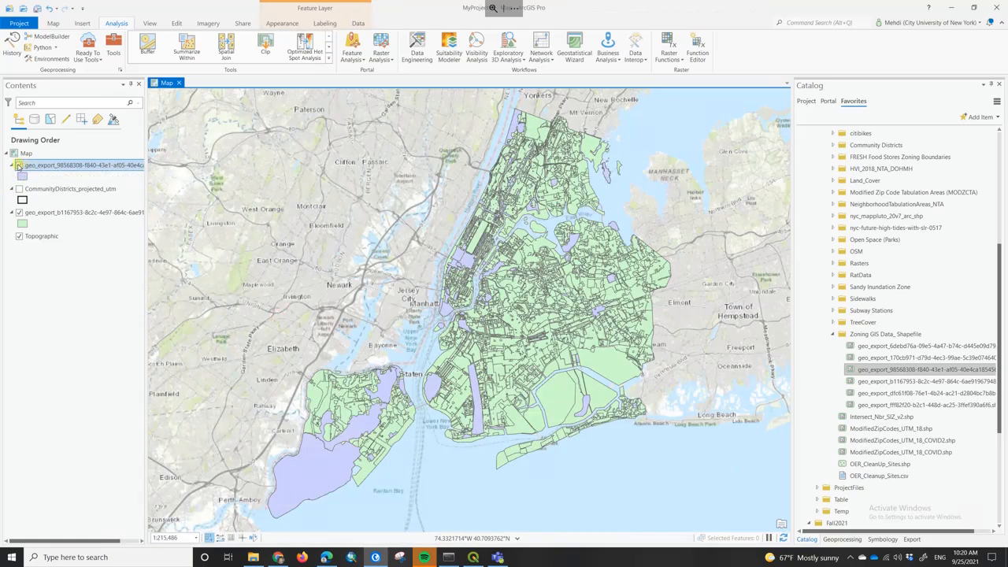
{"action": "left_click", "coordinate": [46, 213]}
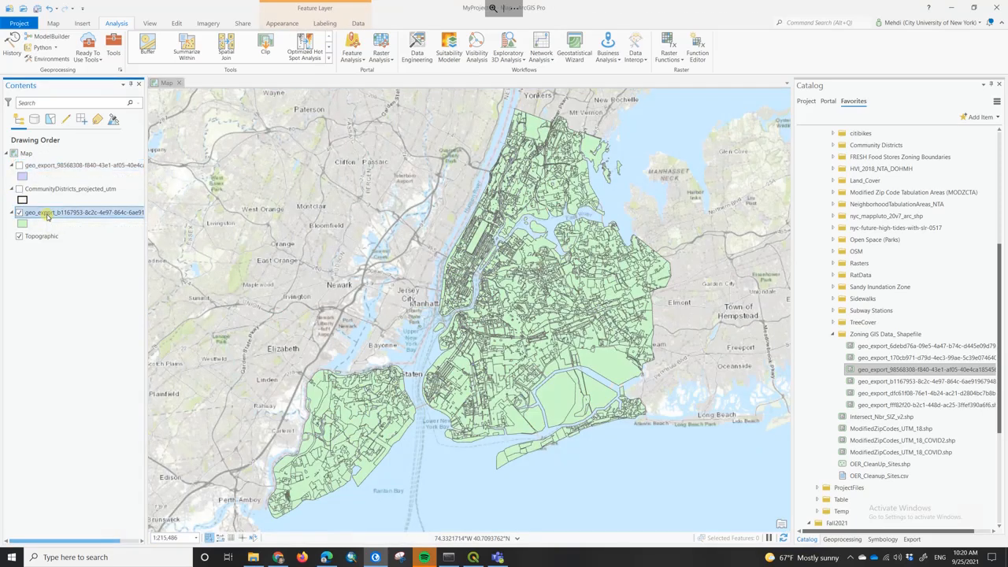
{"action": "right_click", "coordinate": [47, 213]}
{"action": "left_click", "coordinate": [71, 217]}
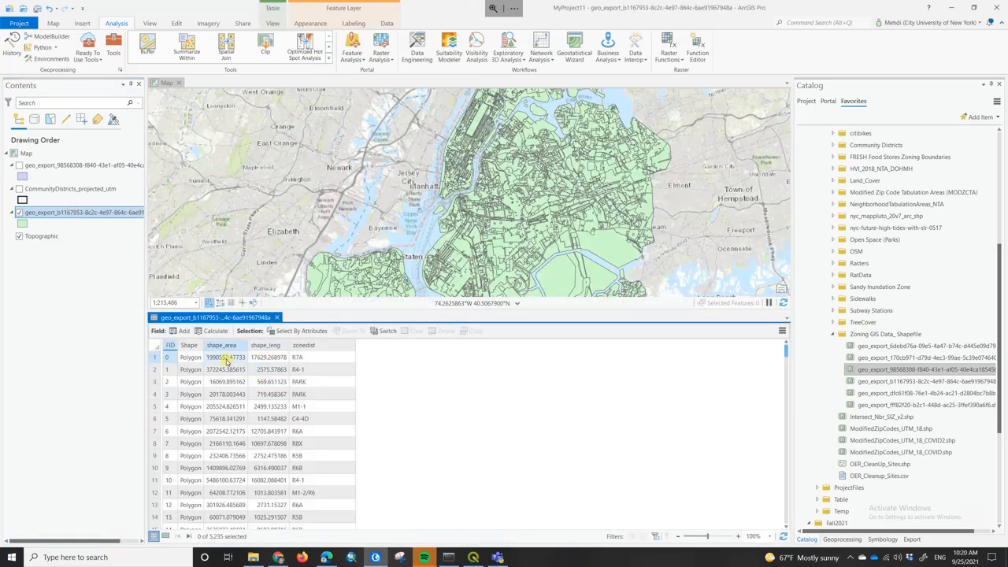
{"action": "scroll", "coordinate": [314, 363], "scroll_direction": "down", "scroll_amount": 1}
{"action": "scroll", "coordinate": [314, 363], "scroll_direction": "down", "scroll_amount": 3}
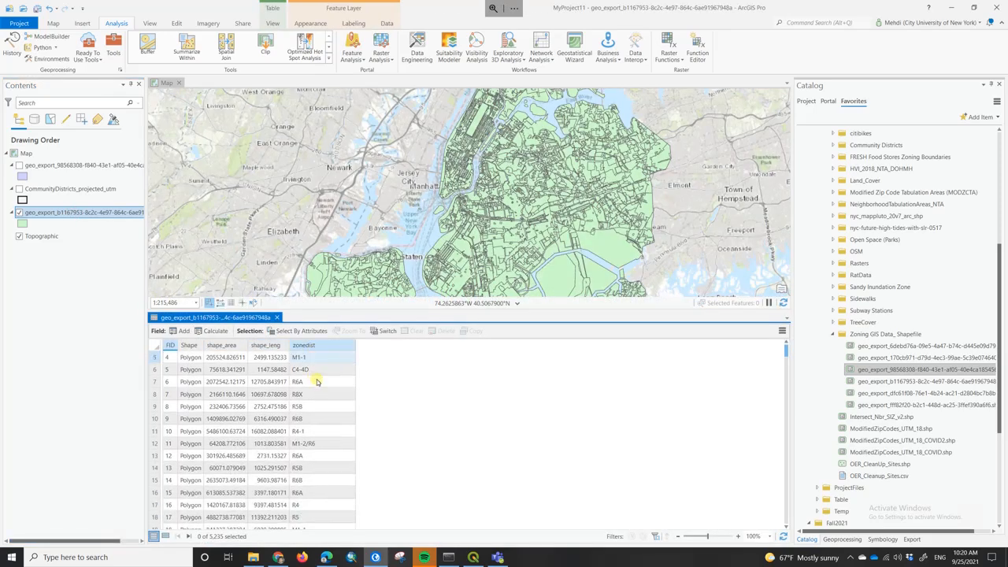
{"action": "left_click", "coordinate": [277, 317]}
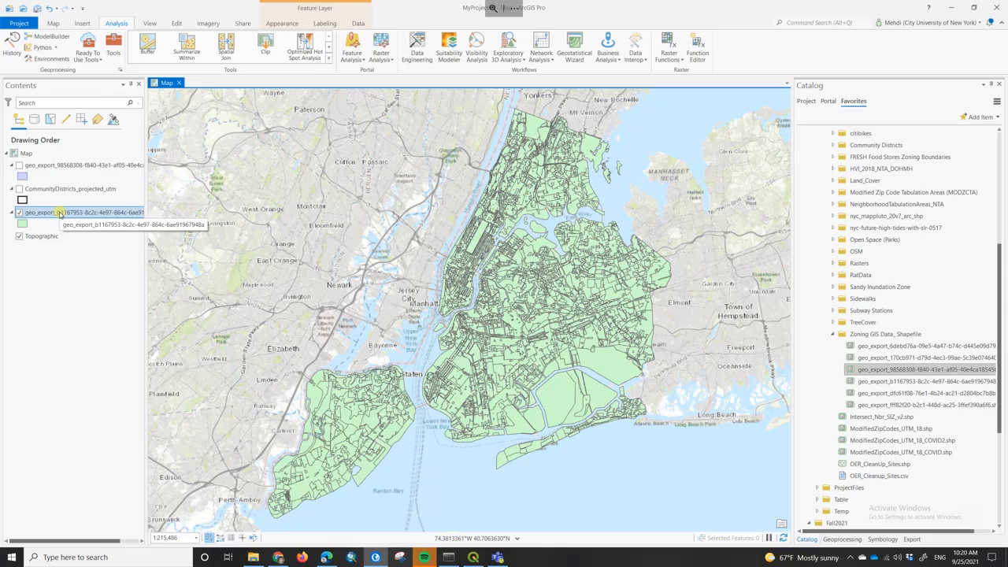
Check the map's coordinate system in the map properties.
{"action": "right_click", "coordinate": [25, 153]}
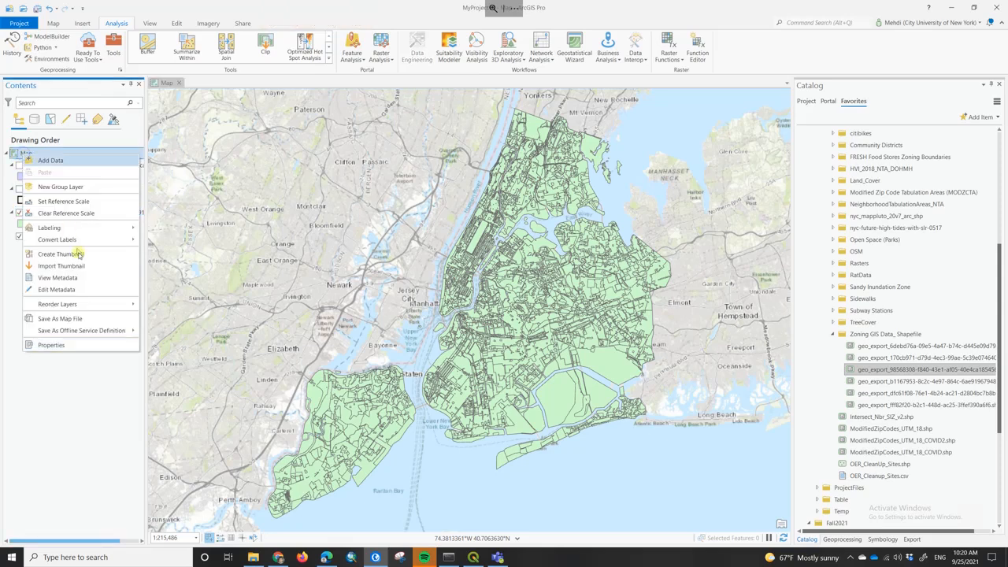
{"action": "left_click", "coordinate": [88, 345]}
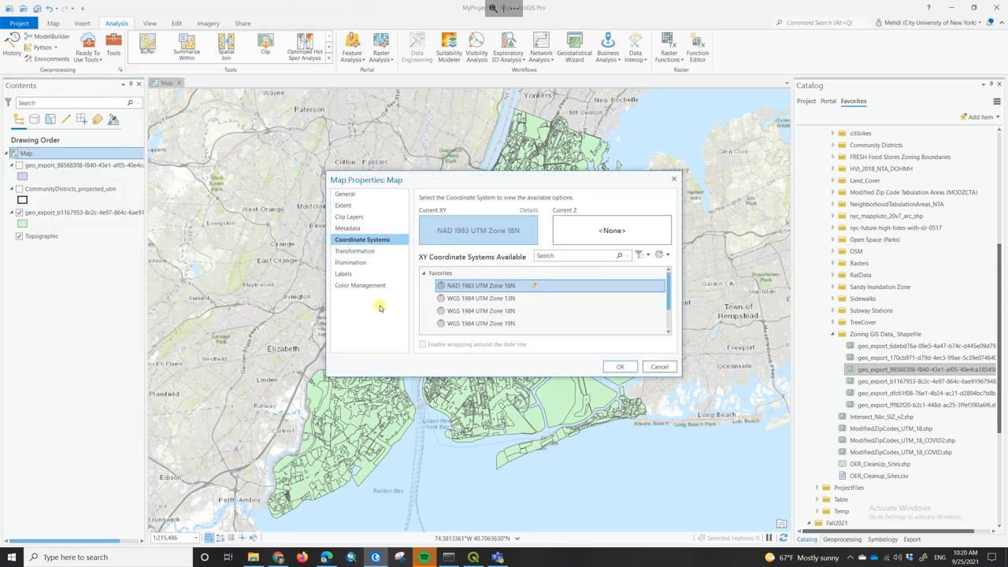
{"action": "left_click", "coordinate": [621, 367]}
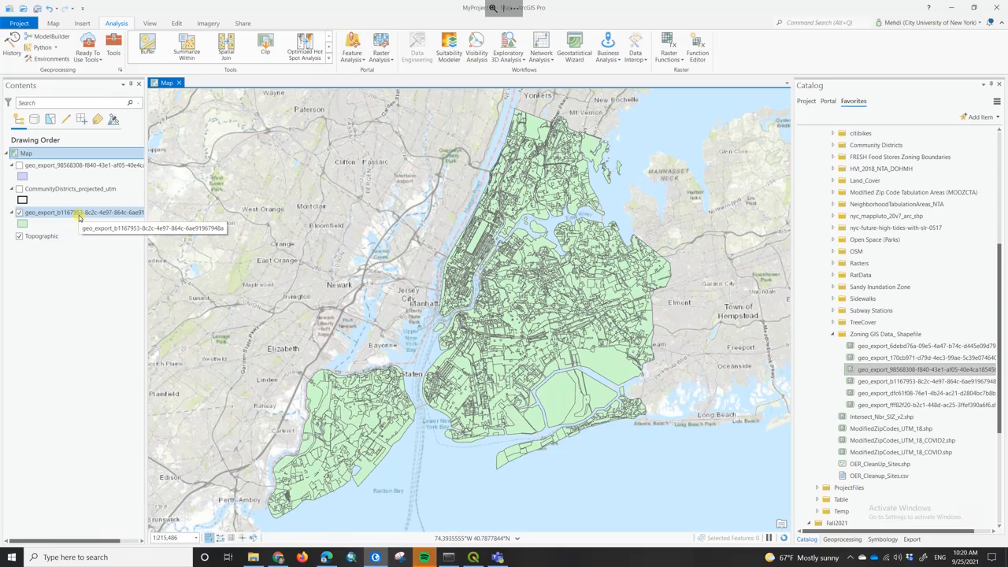
Start exporting the geo_export_b1167953 layer's features and create a folder named Zoning inside the Fall2021 Layers NYC folder.
{"action": "right_click", "coordinate": [79, 215]}
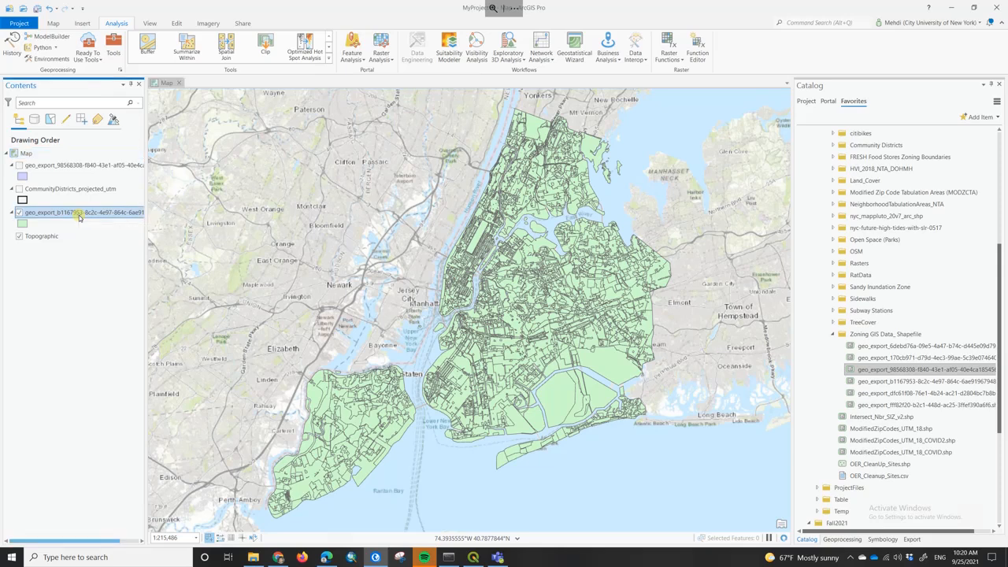
{"action": "mouse_move", "coordinate": [144, 432]}
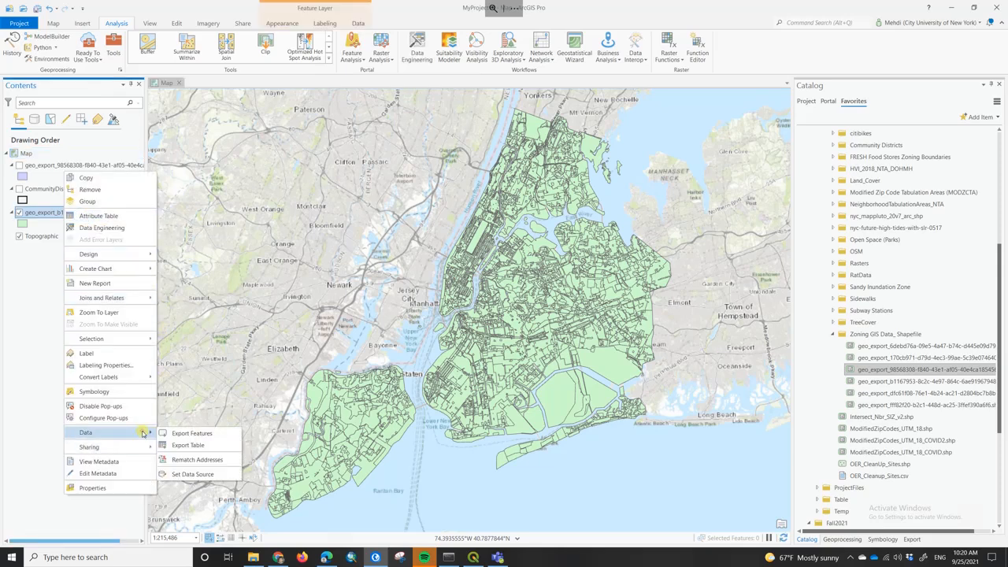
{"action": "left_click", "coordinate": [192, 433]}
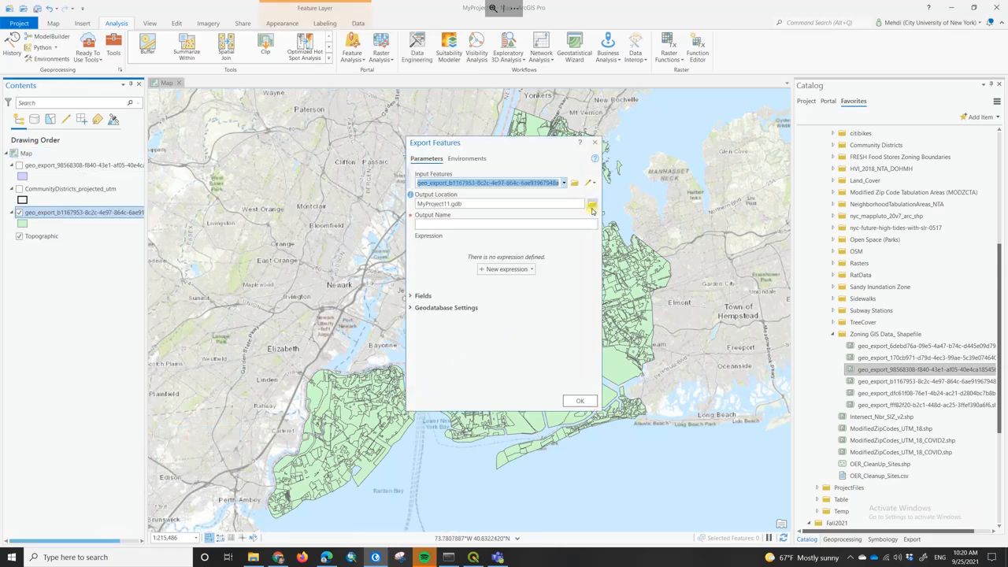
{"action": "left_click", "coordinate": [591, 204]}
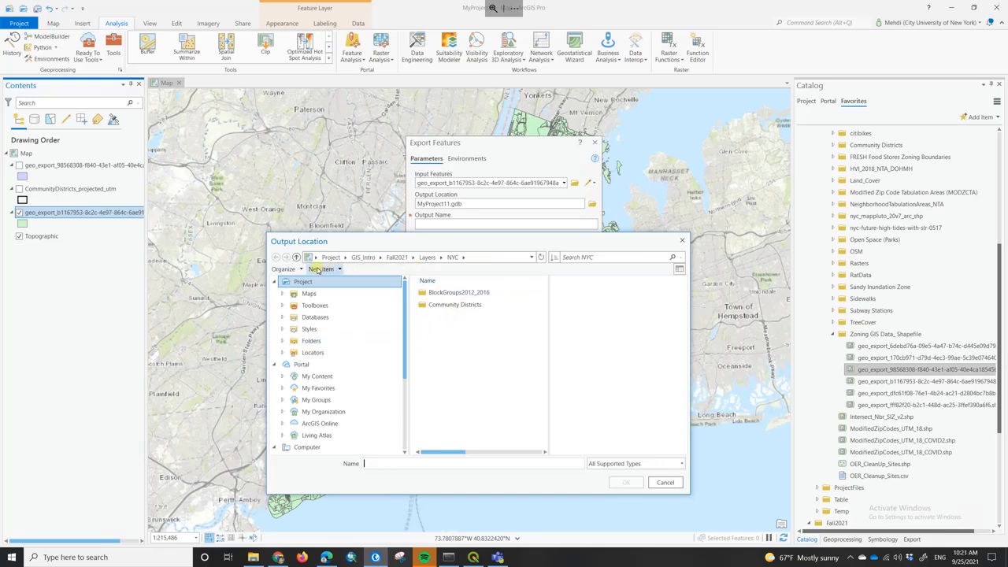
{"action": "right_click", "coordinate": [480, 338]}
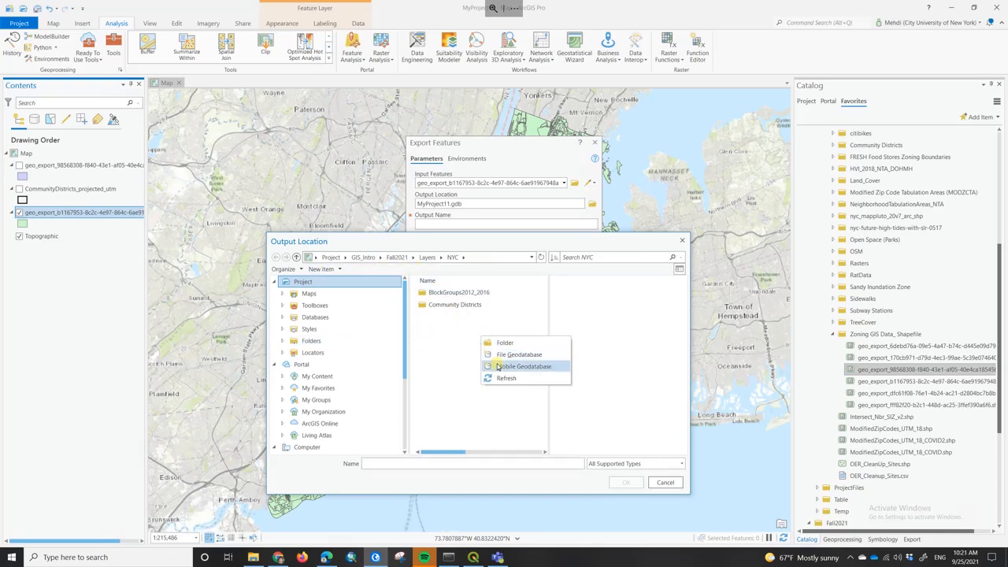
{"action": "left_click", "coordinate": [502, 345]}
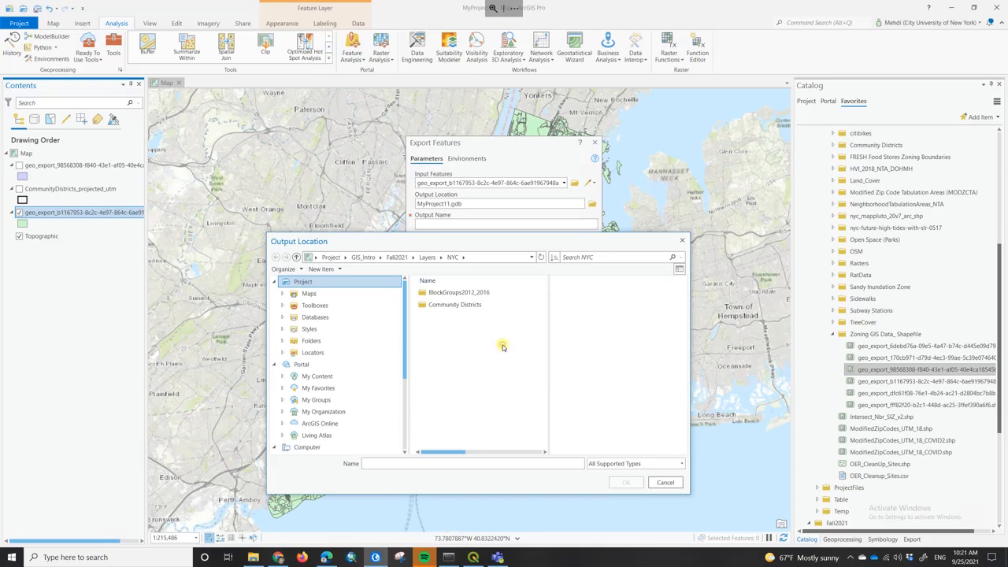
{"action": "type", "text": "Zoning"}
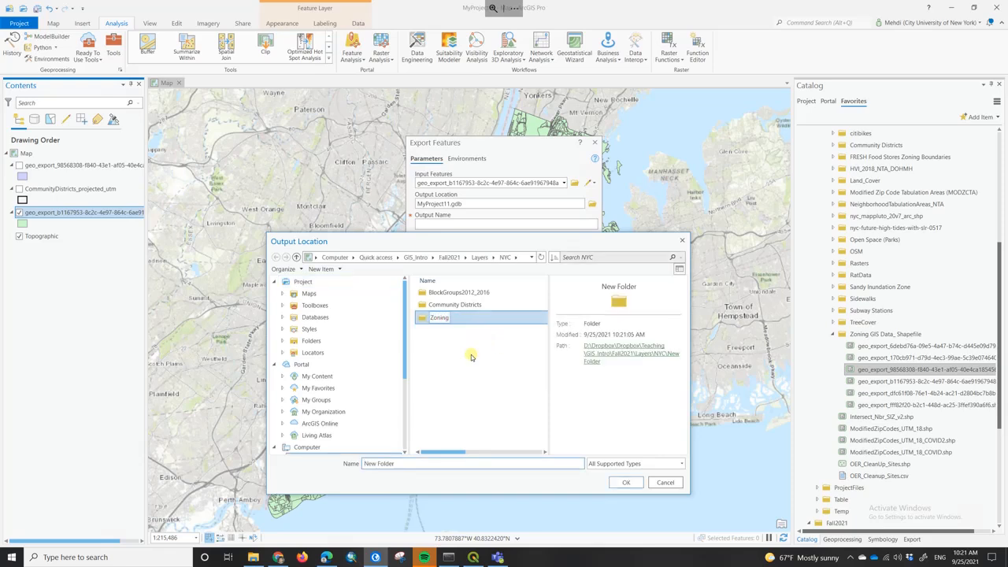
{"action": "left_click", "coordinate": [471, 354]}
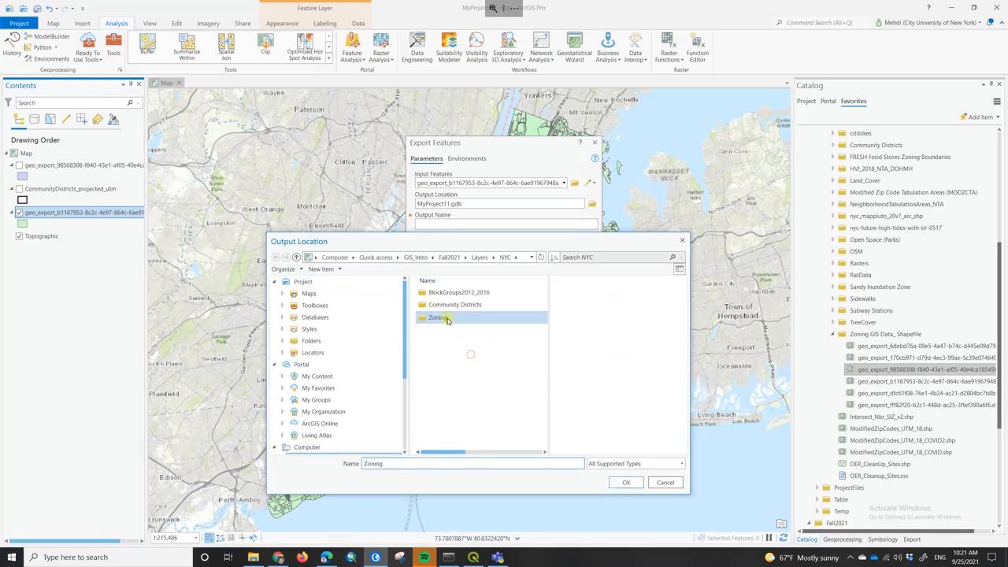
Set the new Zoning folder as the output location of the export.
{"action": "double_click", "coordinate": [445, 316]}
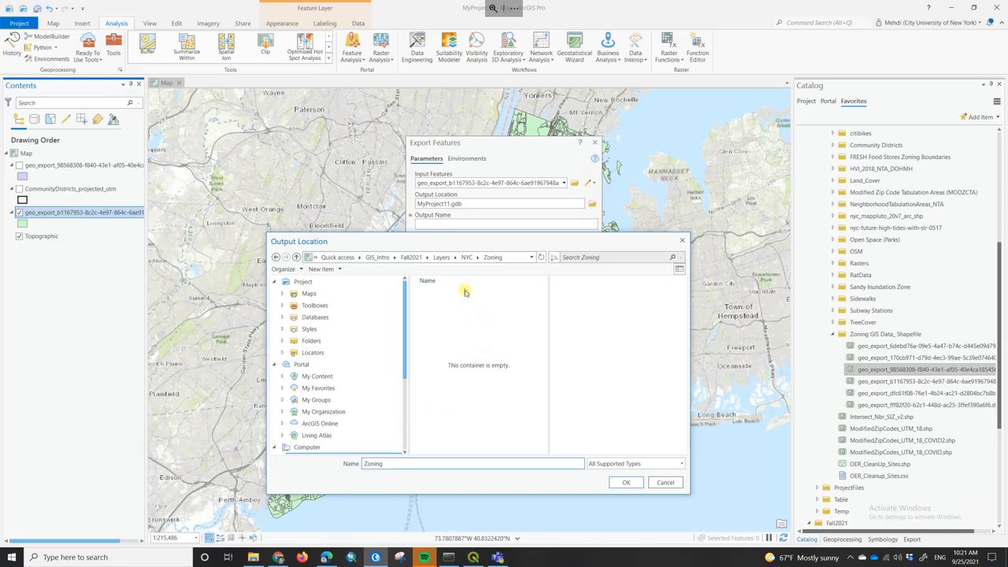
{"action": "left_click", "coordinate": [467, 257]}
{"action": "left_click", "coordinate": [438, 317]}
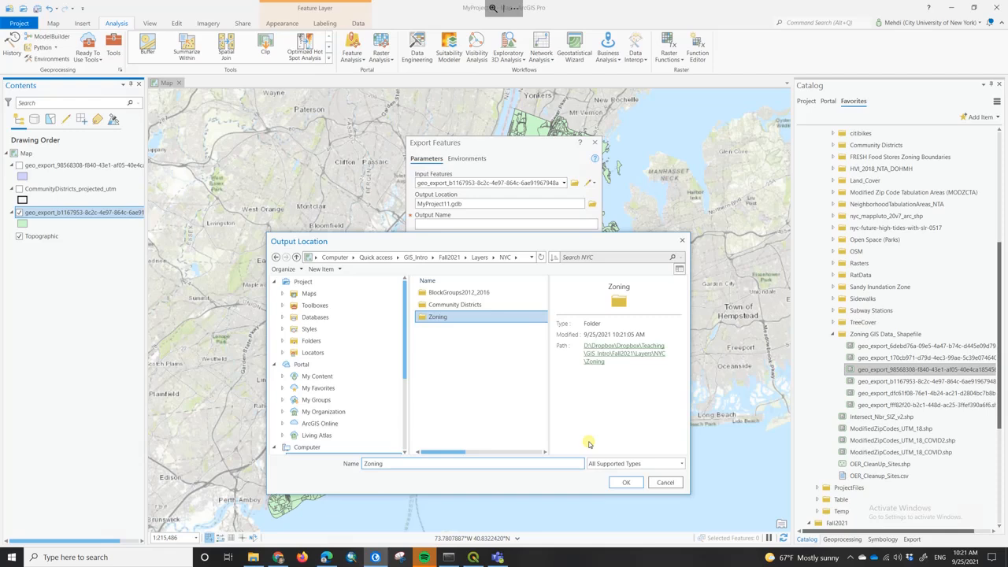
{"action": "left_click", "coordinate": [619, 483]}
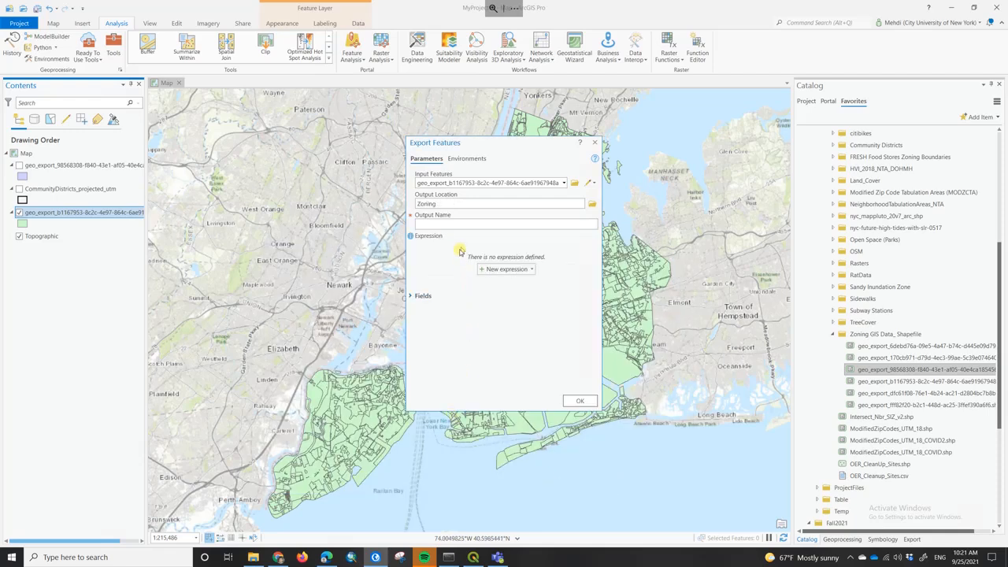
Export the features as Zoning_projected, using the current map's NAD_1983_UTM_Zone_18N as the output coordinate system.
{"action": "left_click", "coordinate": [465, 224]}
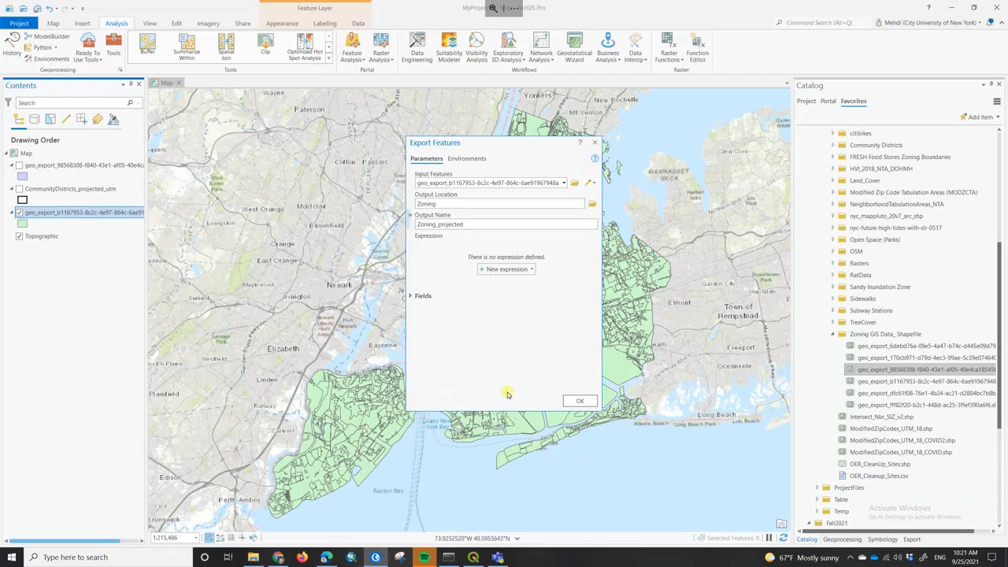
{"action": "left_click", "coordinate": [583, 401]}
{"action": "left_click", "coordinate": [468, 159]}
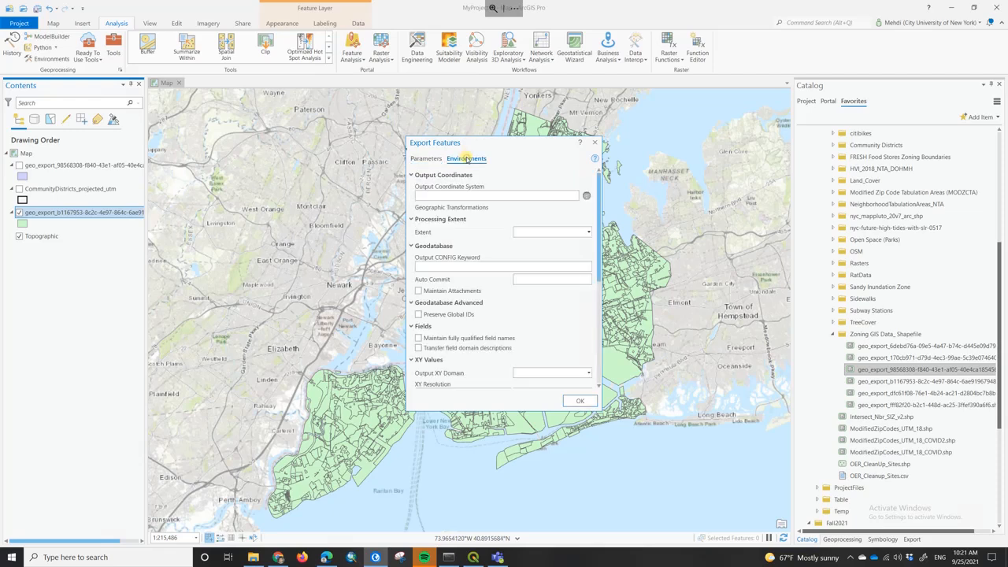
{"action": "left_click", "coordinate": [577, 196]}
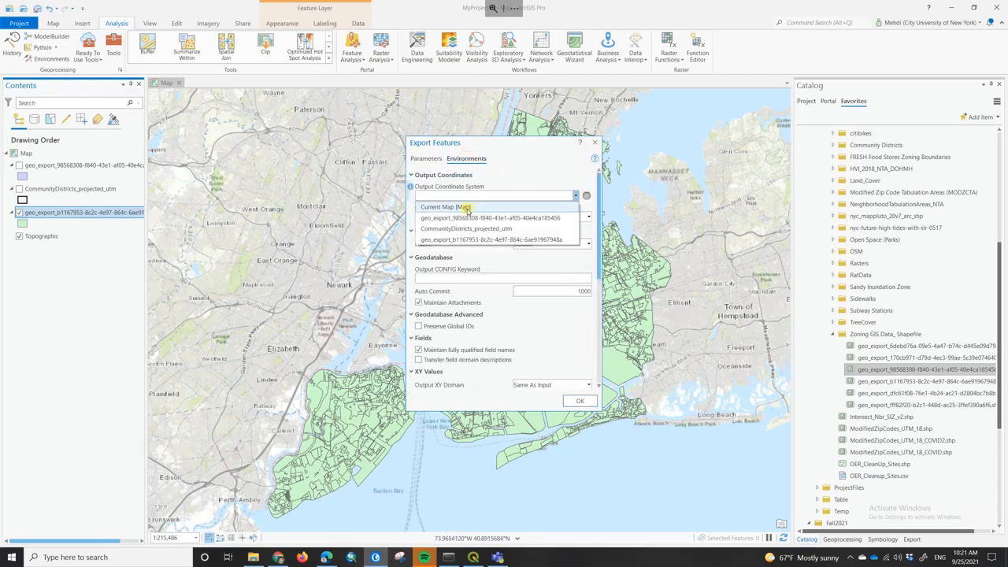
{"action": "left_click", "coordinate": [467, 207]}
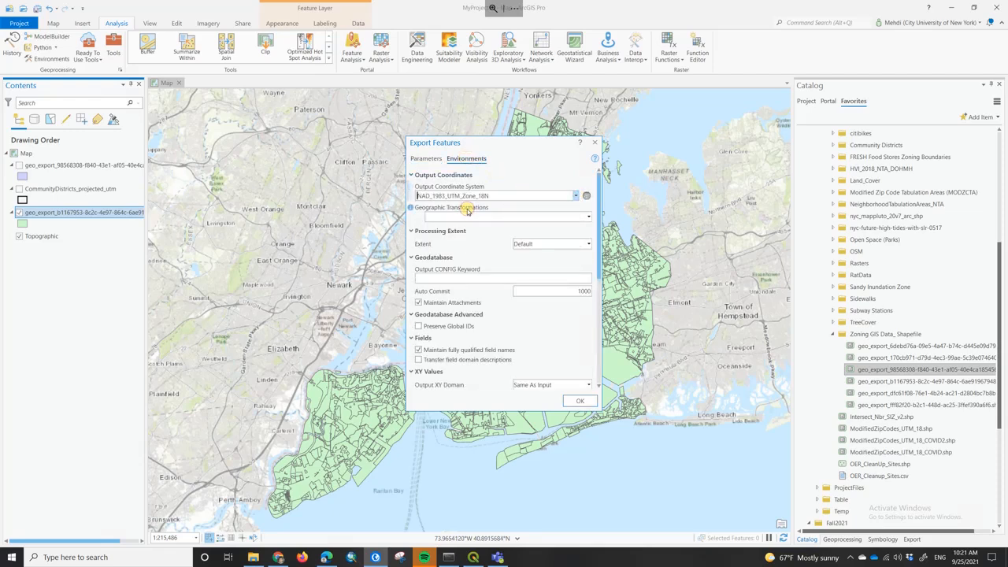
{"action": "left_click", "coordinate": [579, 401]}
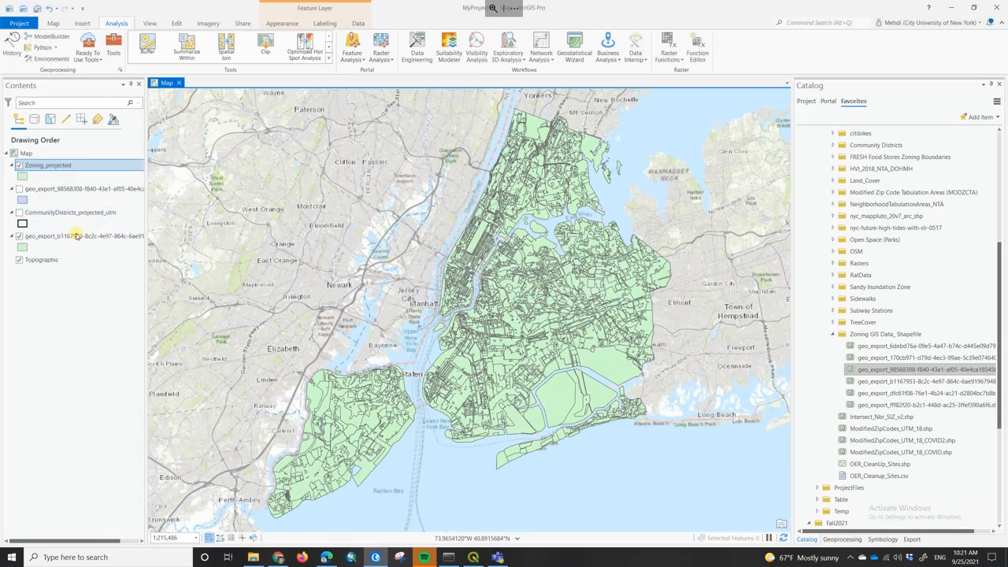
Remove the original geo_export_b1167953 layer from the map.
{"action": "right_click", "coordinate": [82, 236]}
{"action": "left_click", "coordinate": [93, 240]}
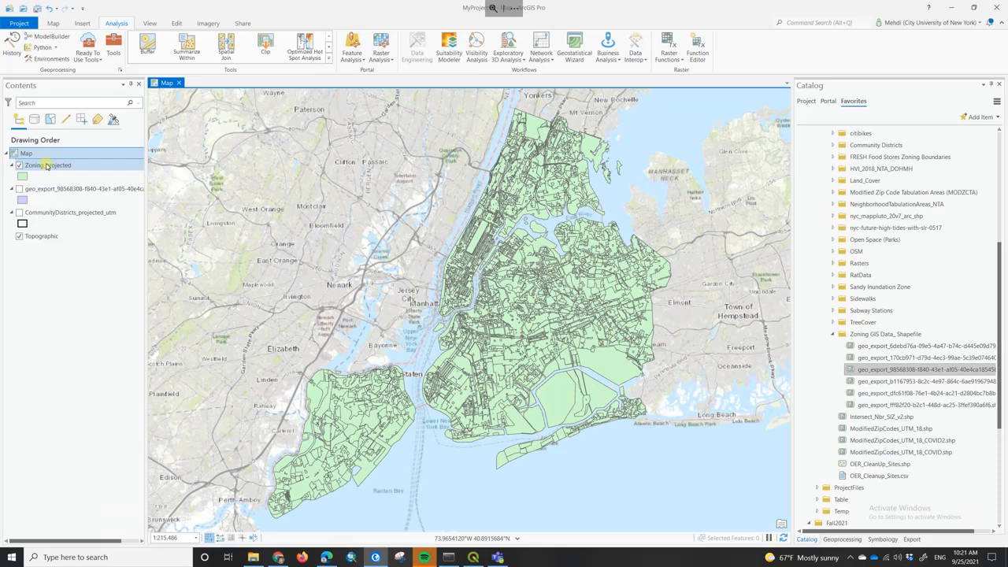
Open the attribute table of the Zoning_projected layer to review its zoning districts alongside the map.
{"action": "left_click", "coordinate": [46, 166]}
{"action": "right_click", "coordinate": [46, 166]}
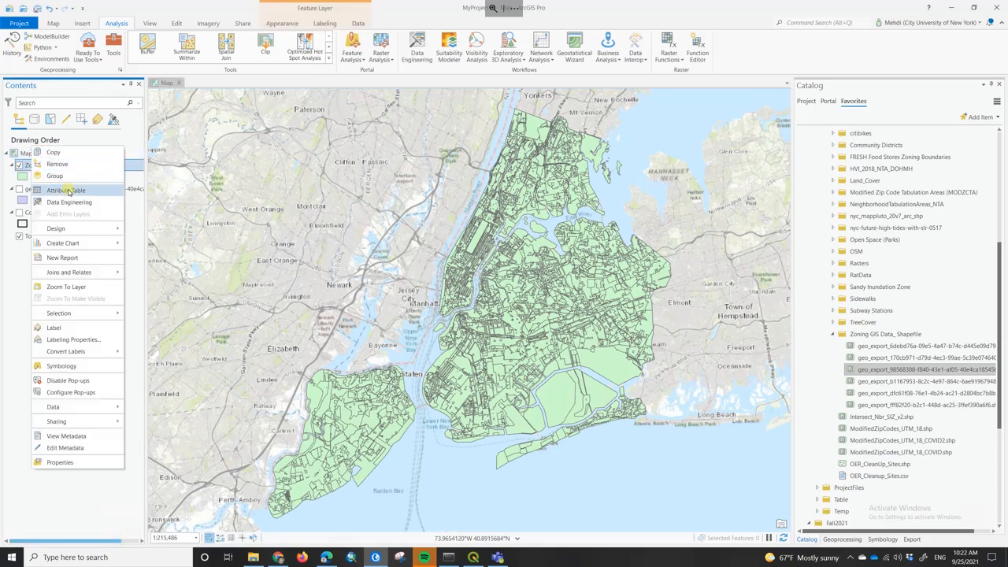
{"action": "left_click", "coordinate": [68, 190]}
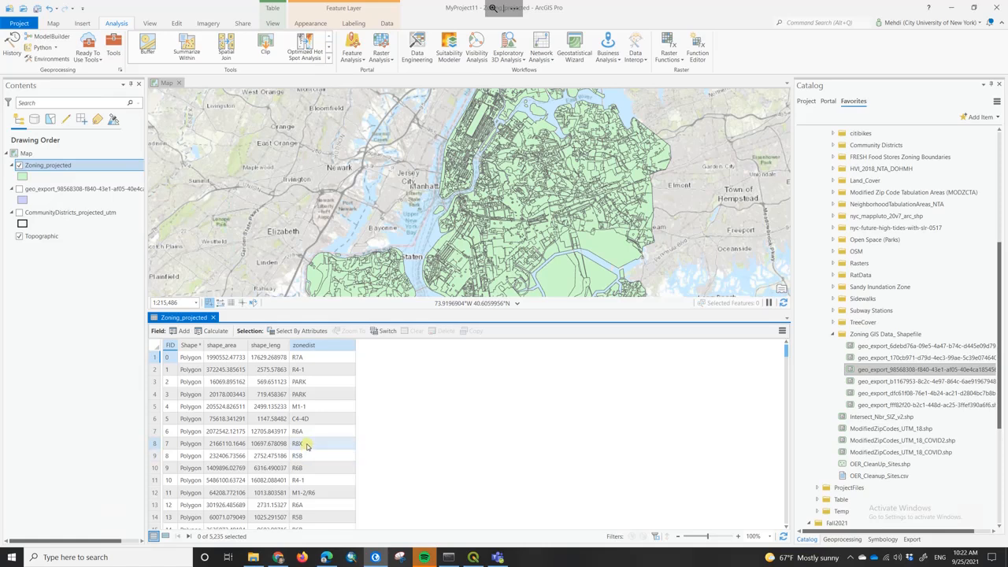
{"action": "scroll", "coordinate": [476, 234], "scroll_direction": "down", "scroll_amount": 2}
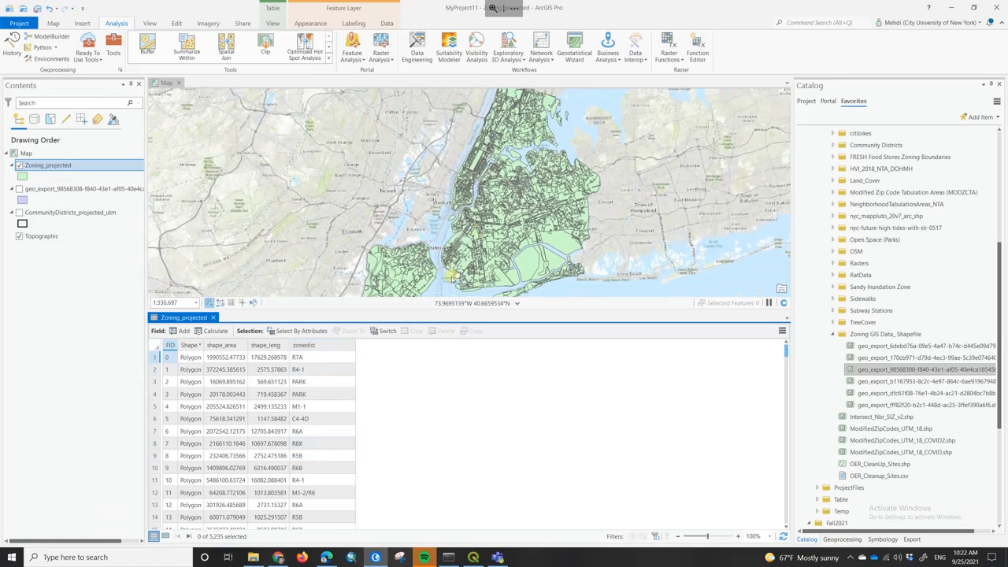
Locate the zoning polygons with FID 4 and FID 6 on the map from the table, and inspect a nearby polygon's attributes.
{"action": "left_click", "coordinate": [155, 406]}
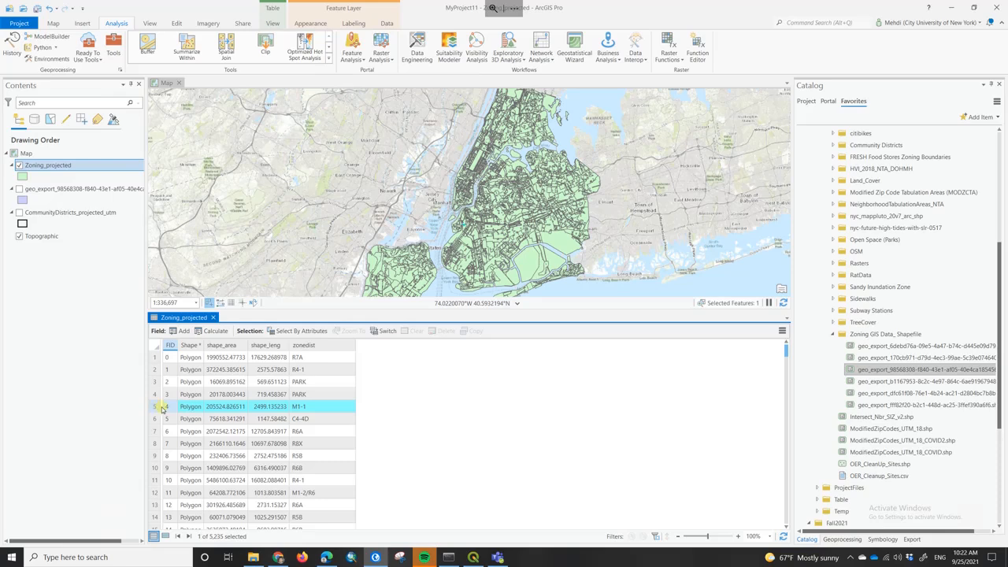
{"action": "scroll", "coordinate": [490, 251], "scroll_direction": "down", "scroll_amount": 2}
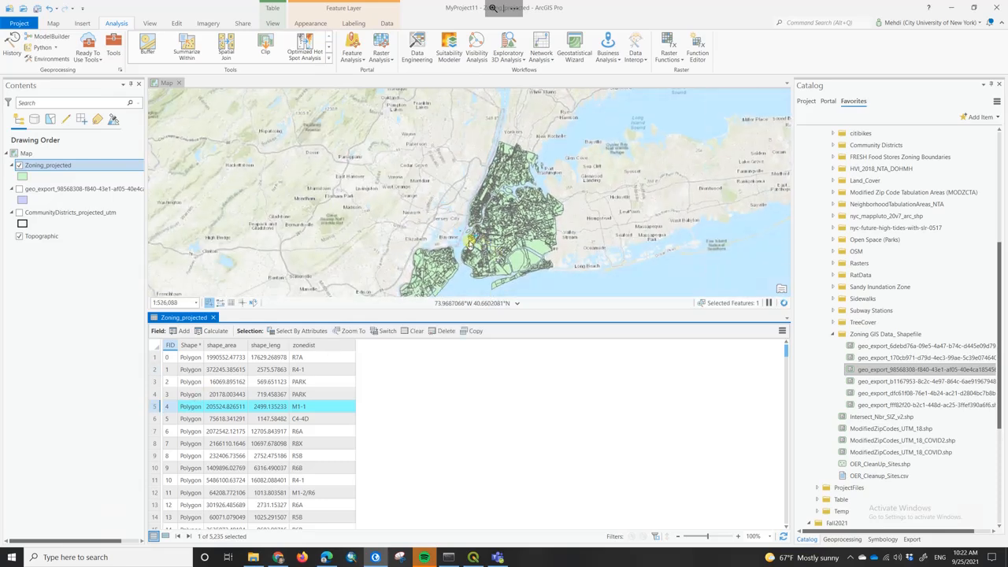
{"action": "scroll", "coordinate": [485, 246], "scroll_direction": "up", "scroll_amount": 10}
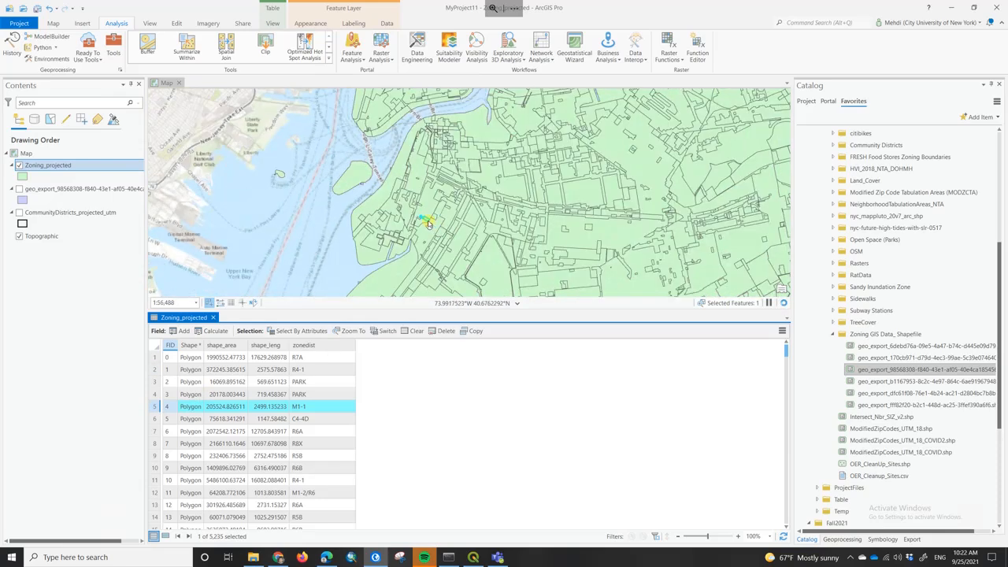
{"action": "left_click", "coordinate": [151, 432]}
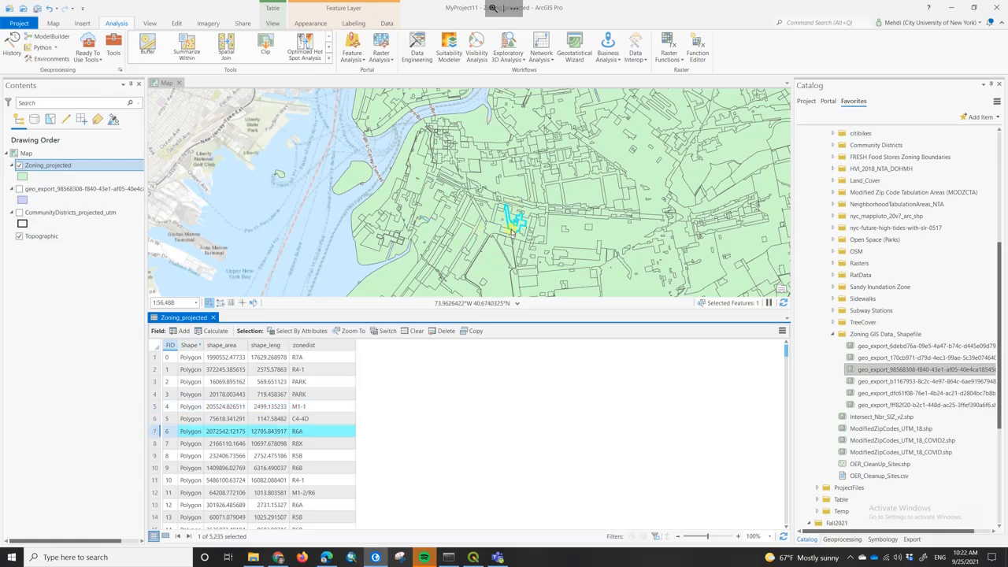
{"action": "left_click", "coordinate": [511, 190]}
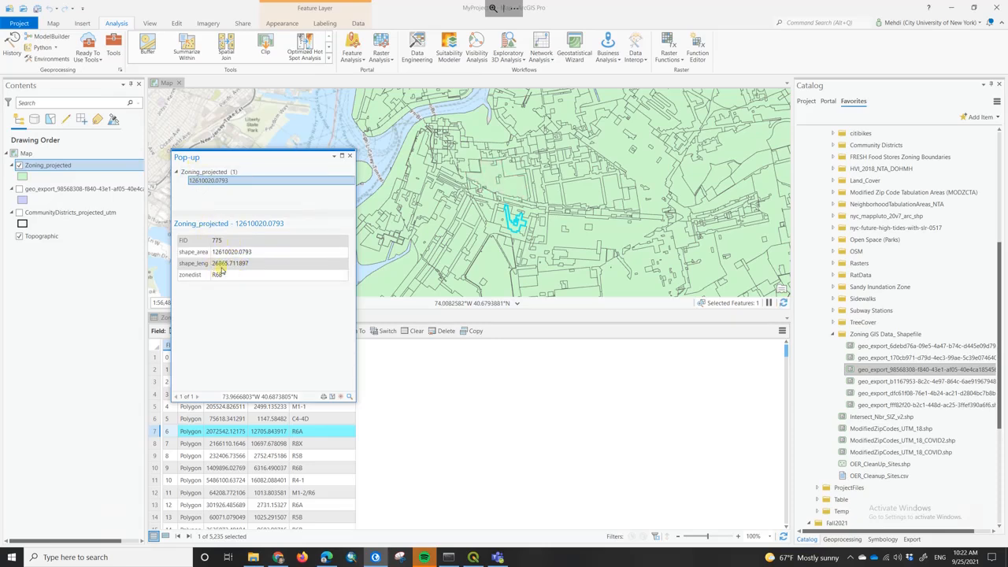
{"action": "left_click", "coordinate": [351, 155]}
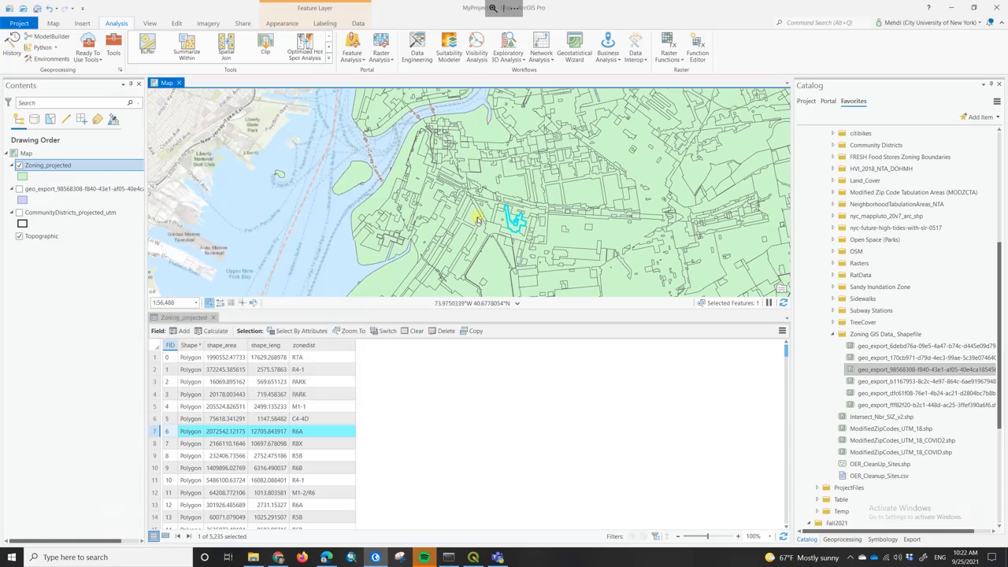
Clear the feature selection in the Zoning_projected layer.
{"action": "scroll", "coordinate": [321, 202], "scroll_direction": "down", "scroll_amount": 2}
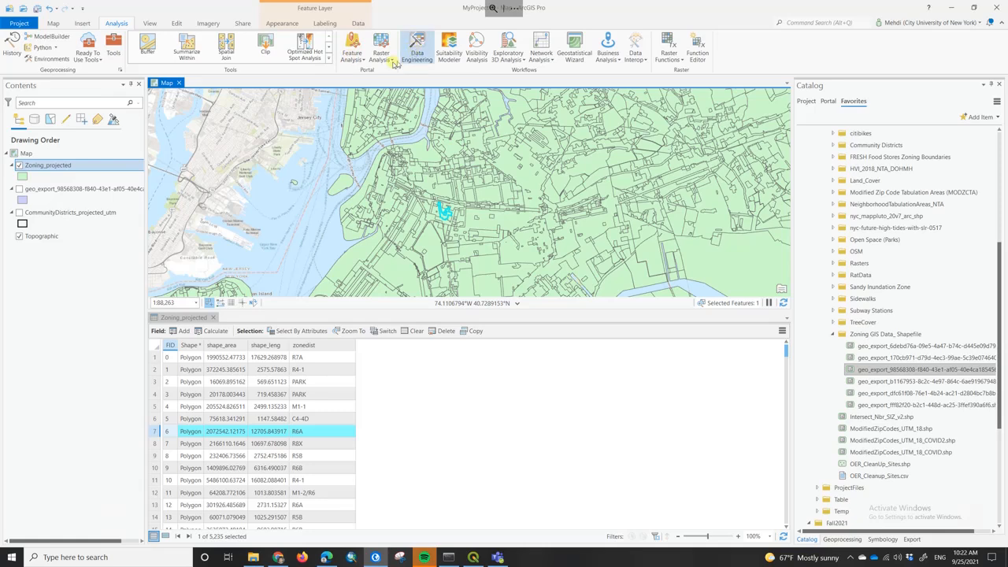
{"action": "left_click", "coordinate": [46, 23]}
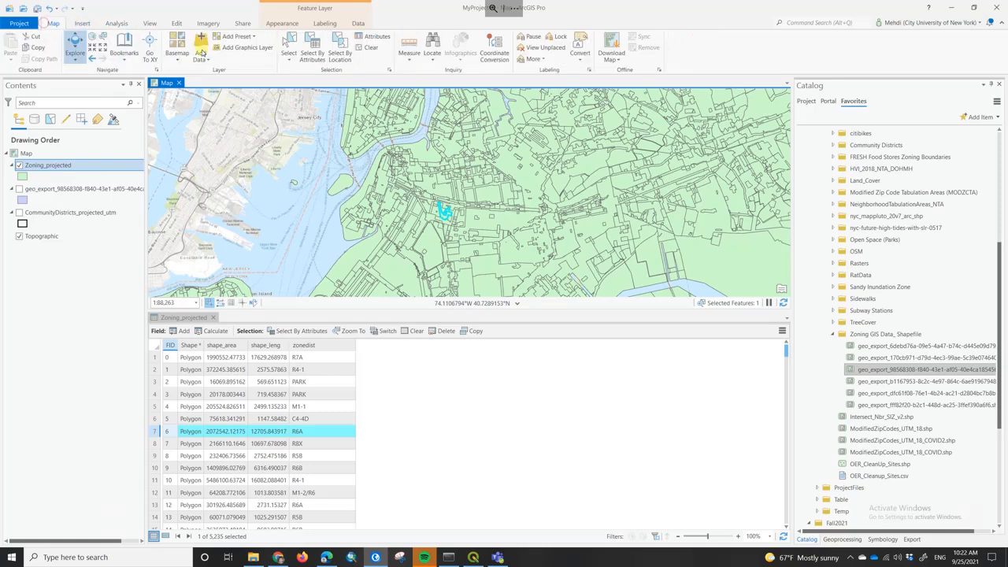
{"action": "left_click", "coordinate": [368, 47]}
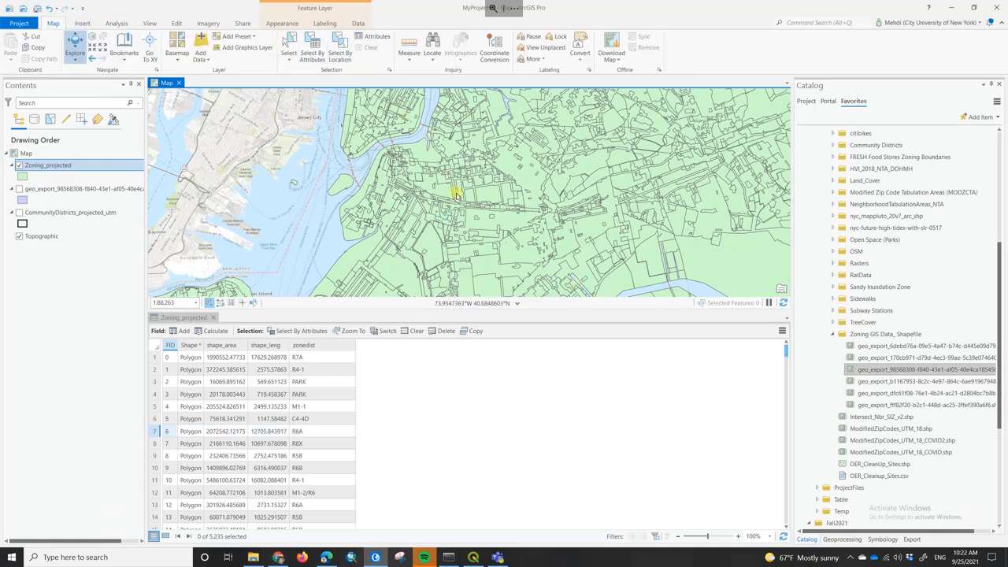
Open the symbology settings of the Zoning_projected layer and close its attribute table.
{"action": "scroll", "coordinate": [457, 197], "scroll_direction": "down", "scroll_amount": 2}
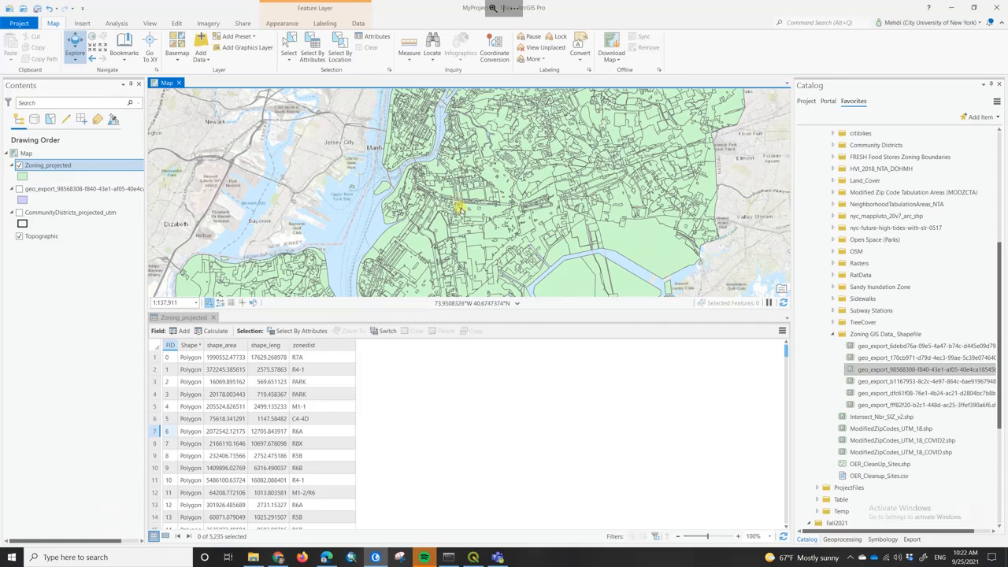
{"action": "scroll", "coordinate": [461, 209], "scroll_direction": "down", "scroll_amount": 2}
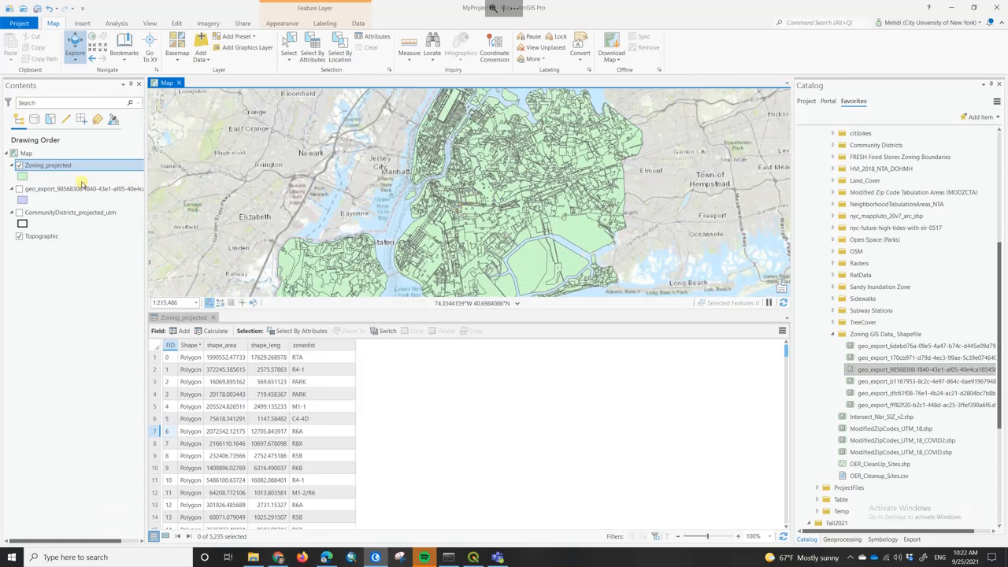
{"action": "right_click", "coordinate": [55, 166]}
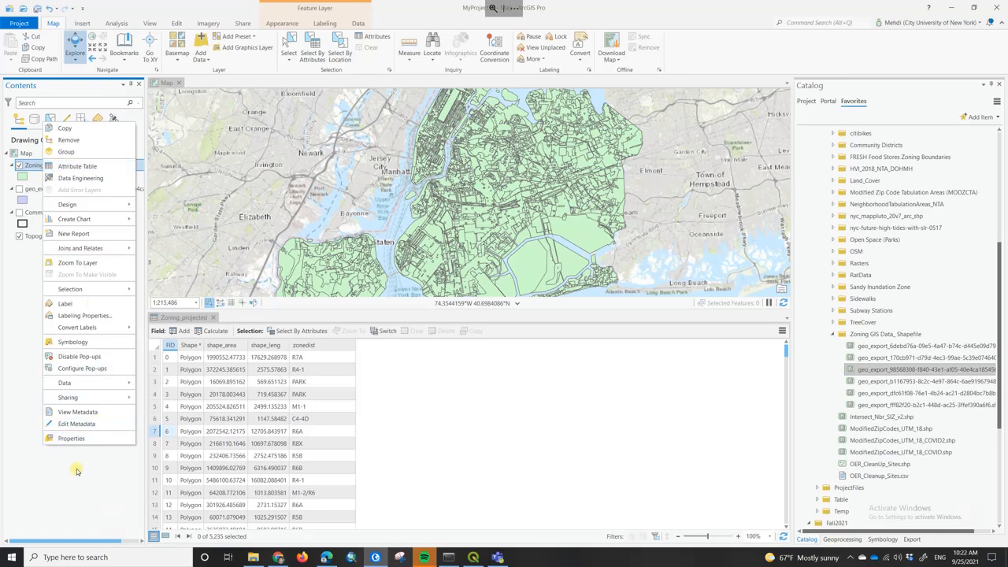
{"action": "left_click", "coordinate": [72, 343]}
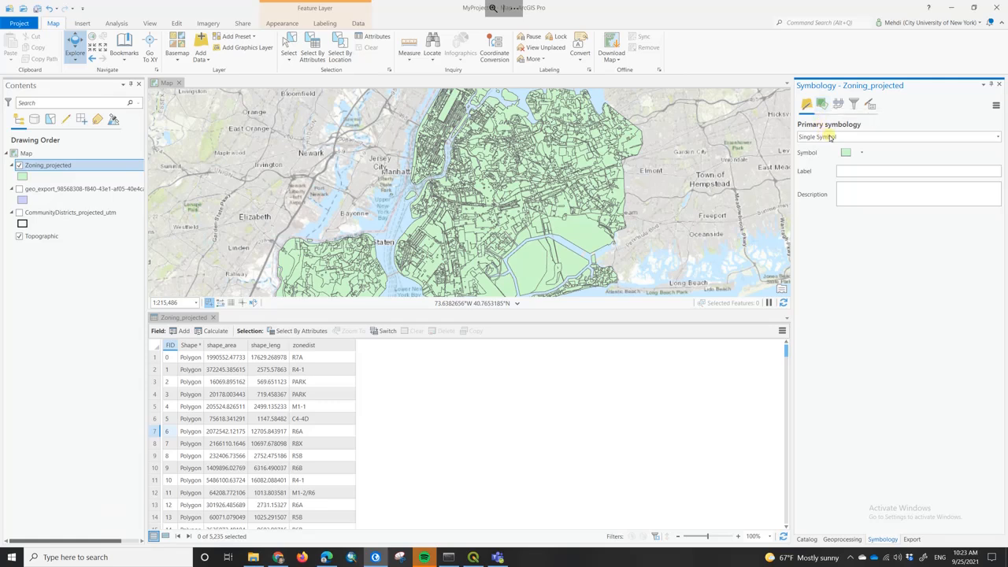
{"action": "left_click", "coordinate": [212, 317]}
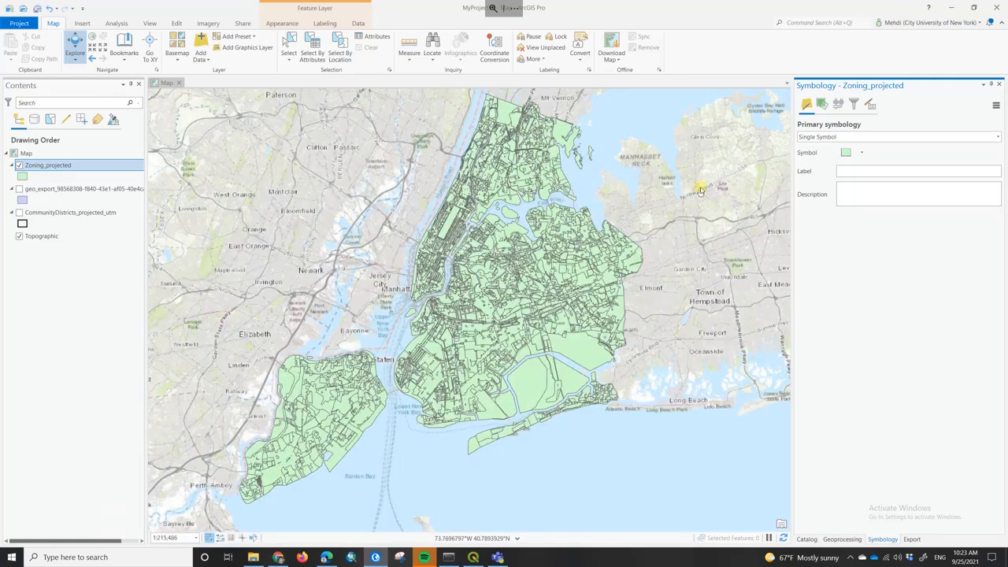
Symbolize Zoning_projected with Unique Values on the zonedist field, generating the full list of unique values.
{"action": "left_click", "coordinate": [851, 138]}
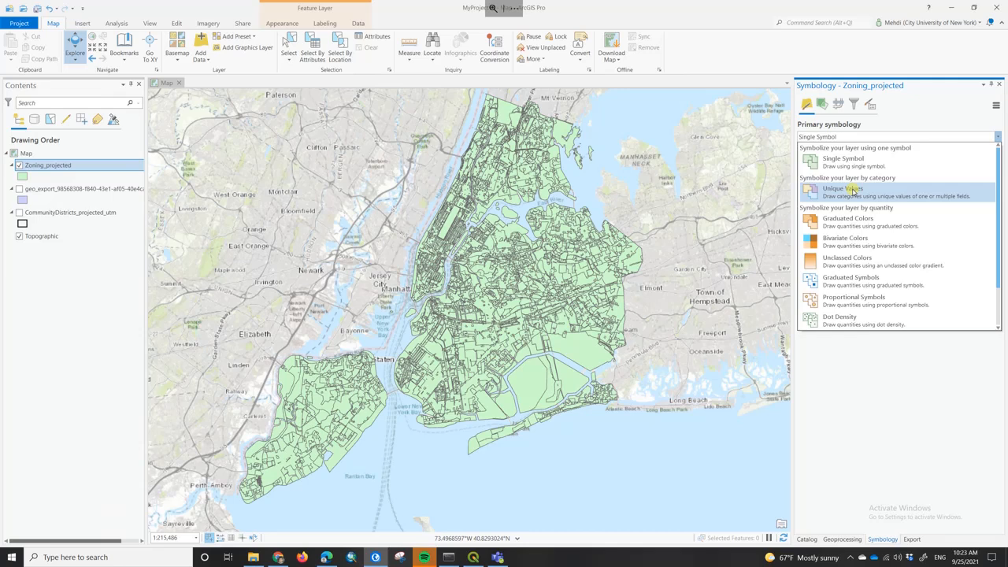
{"action": "left_click", "coordinate": [853, 190]}
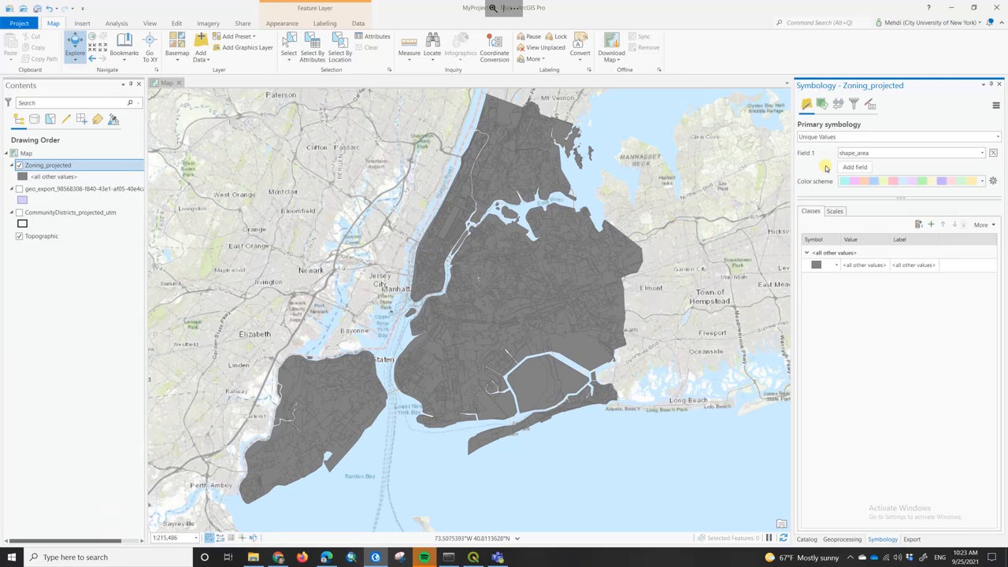
{"action": "left_click", "coordinate": [881, 155]}
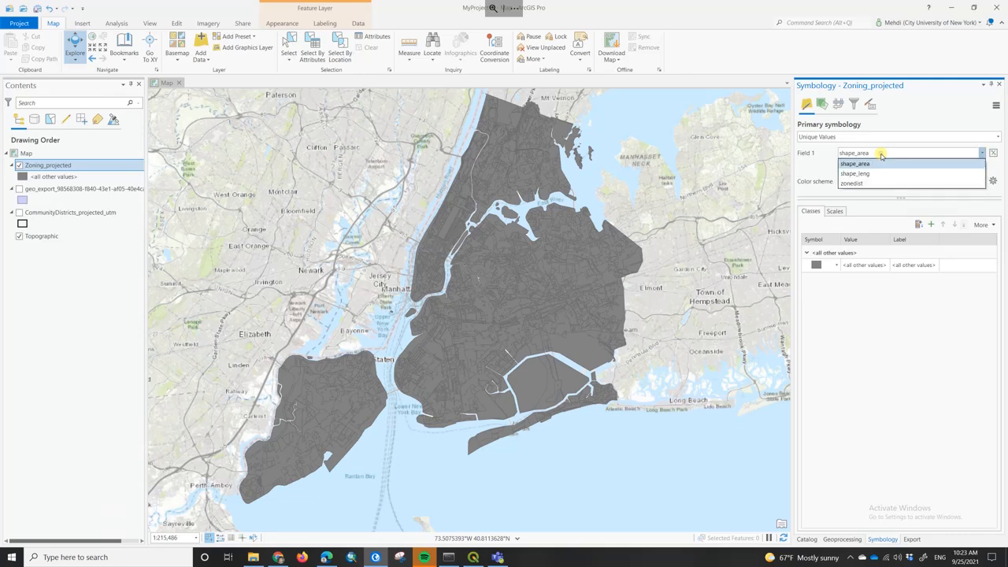
{"action": "left_click", "coordinate": [851, 183]}
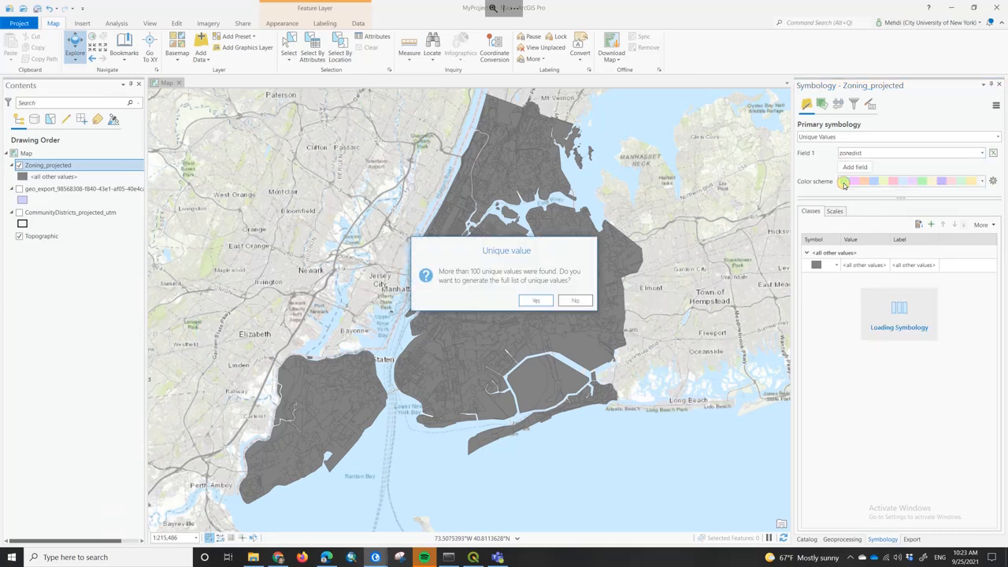
{"action": "left_click", "coordinate": [534, 301]}
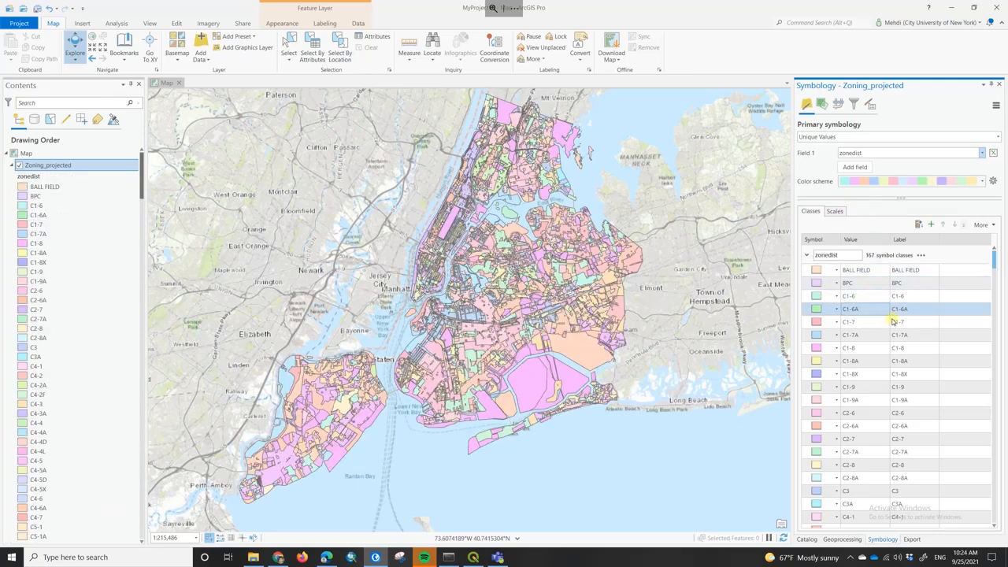
Examine the zonedist symbol classes from the commercial C districts through the manufacturing M districts, and return to the start of the list.
{"action": "scroll", "coordinate": [889, 327], "scroll_direction": "down", "scroll_amount": 5}
{"action": "scroll", "coordinate": [893, 339], "scroll_direction": "down", "scroll_amount": 10}
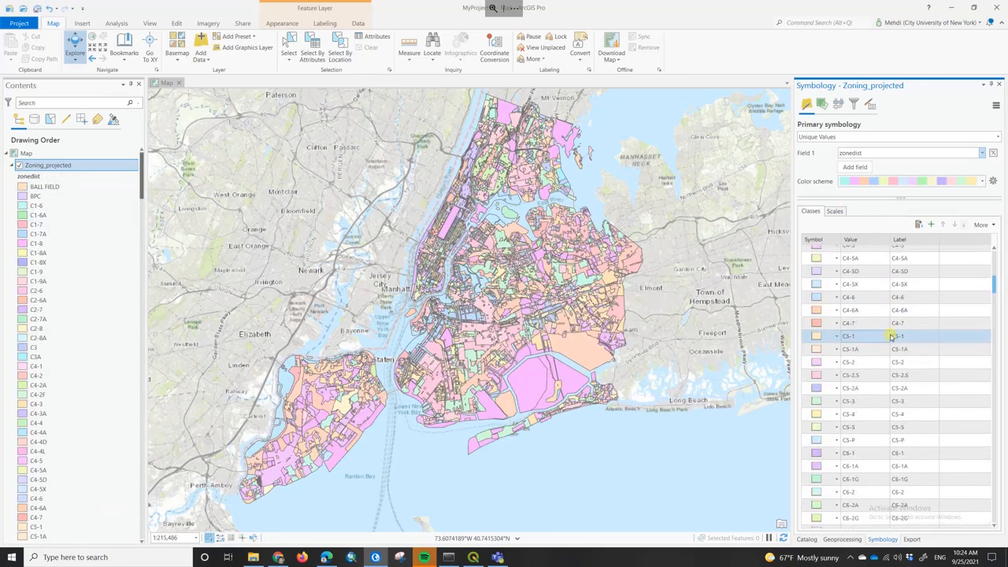
{"action": "scroll", "coordinate": [876, 338], "scroll_direction": "up", "scroll_amount": 4}
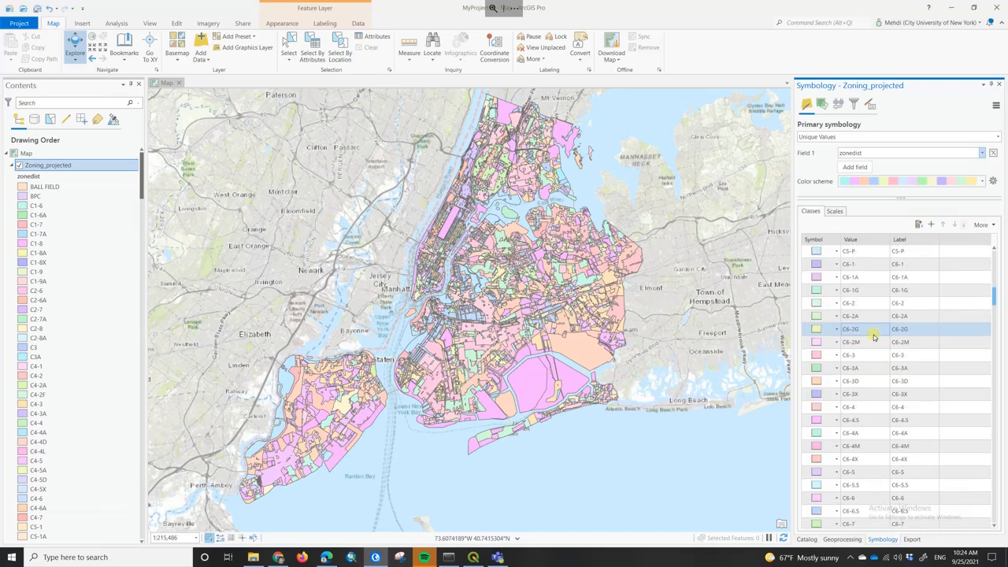
{"action": "scroll", "coordinate": [874, 337], "scroll_direction": "up", "scroll_amount": 9}
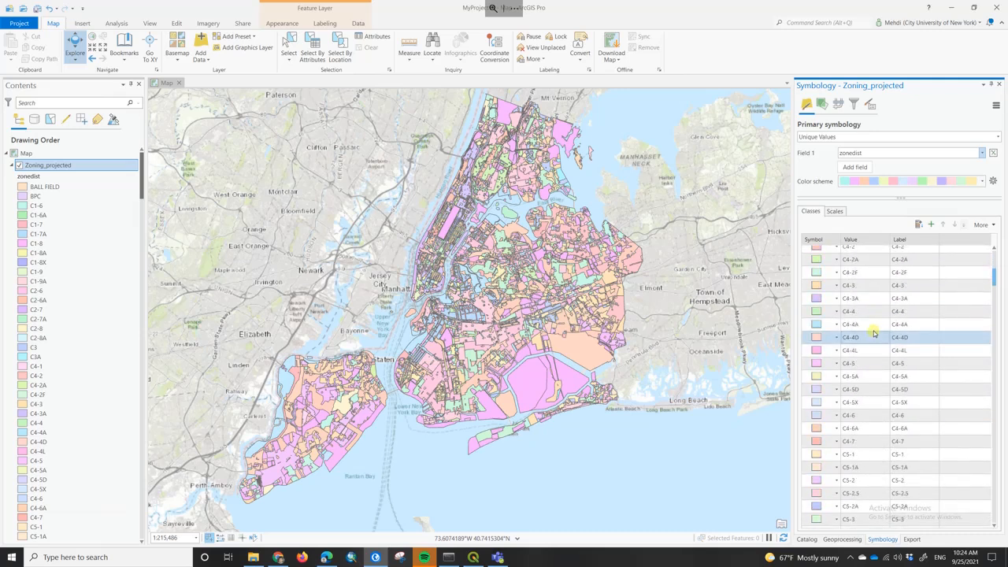
{"action": "scroll", "coordinate": [871, 331], "scroll_direction": "up", "scroll_amount": 3}
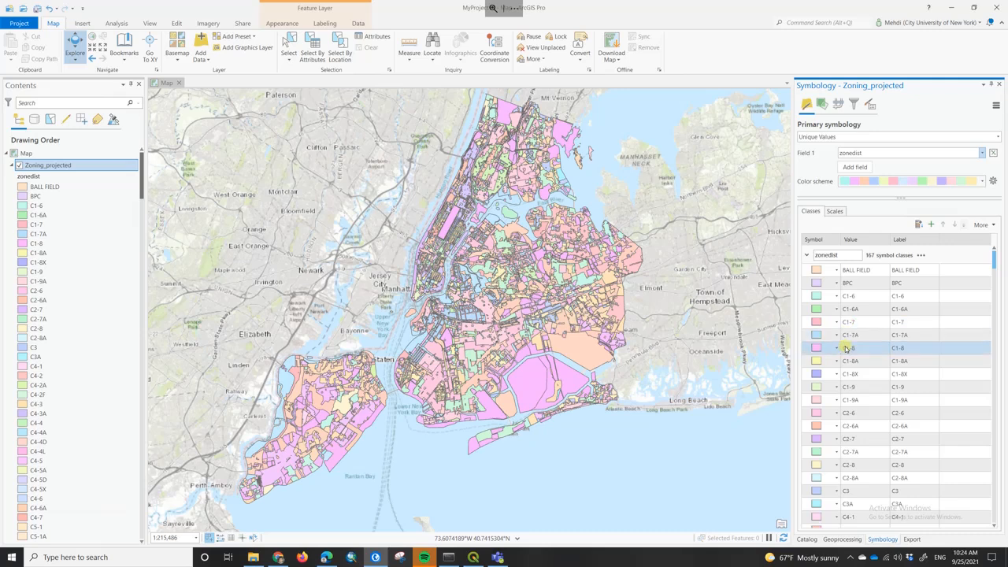
{"action": "scroll", "coordinate": [850, 362], "scroll_direction": "down", "scroll_amount": 6}
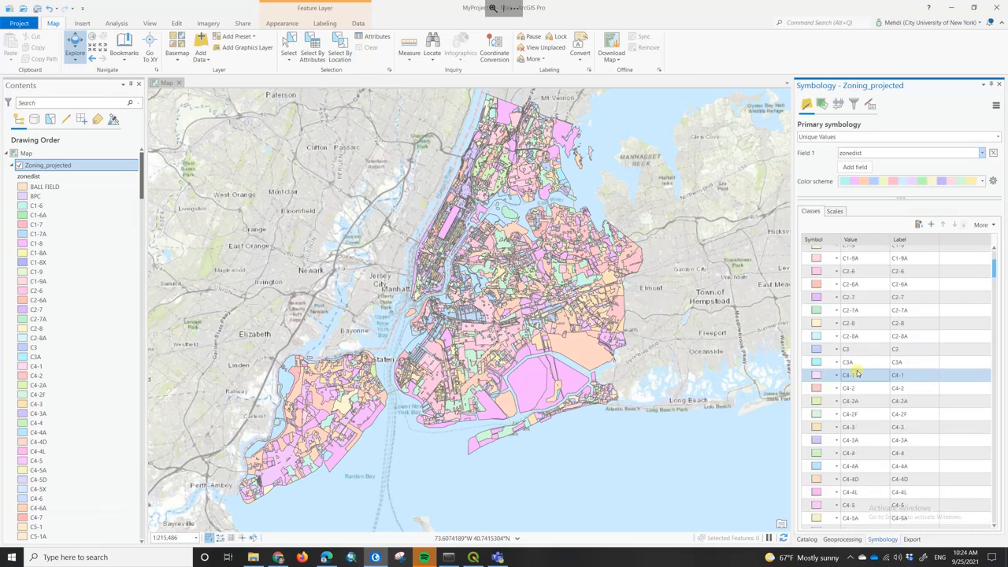
{"action": "scroll", "coordinate": [857, 371], "scroll_direction": "down", "scroll_amount": 4}
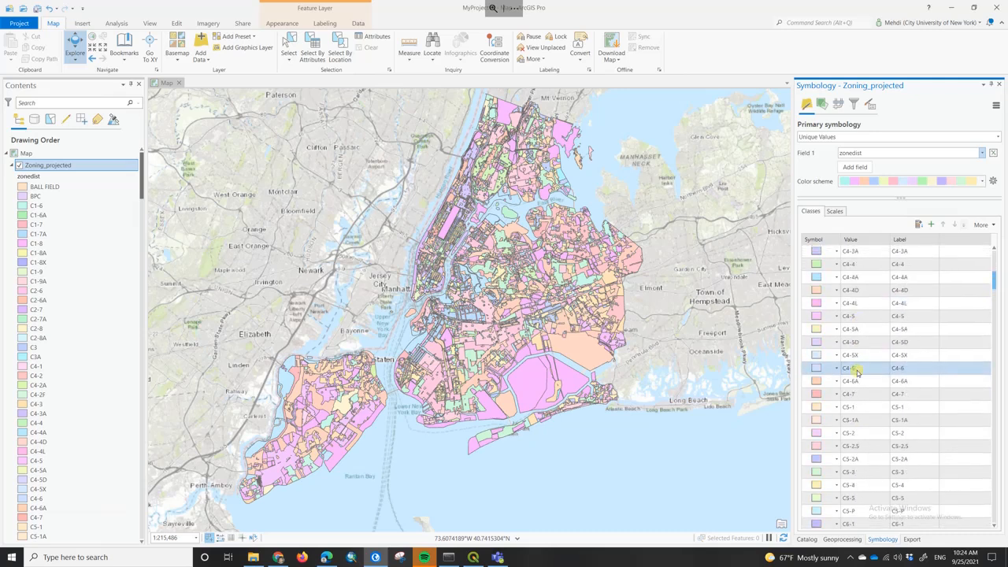
{"action": "scroll", "coordinate": [857, 368], "scroll_direction": "down", "scroll_amount": 4}
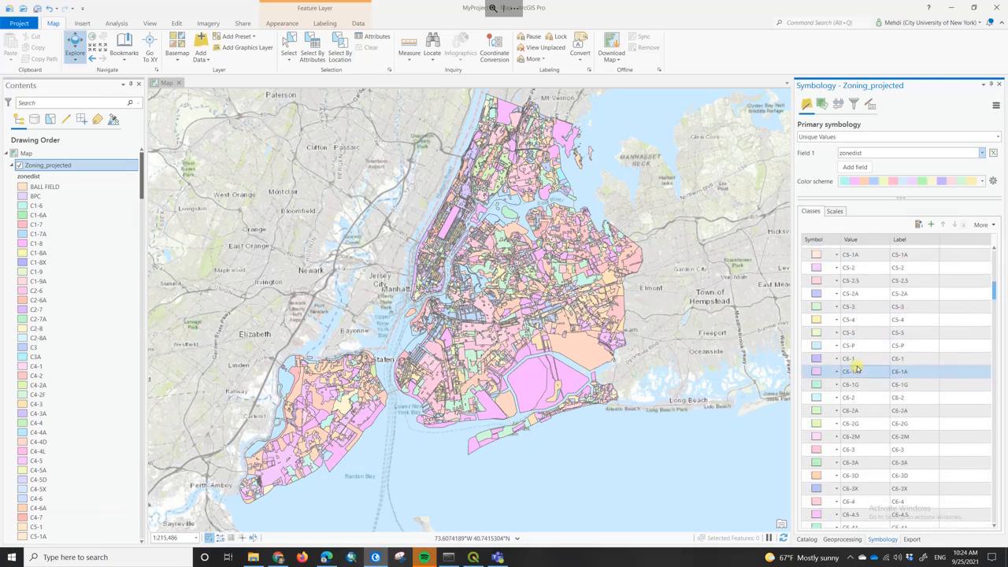
{"action": "scroll", "coordinate": [857, 367], "scroll_direction": "down", "scroll_amount": 4}
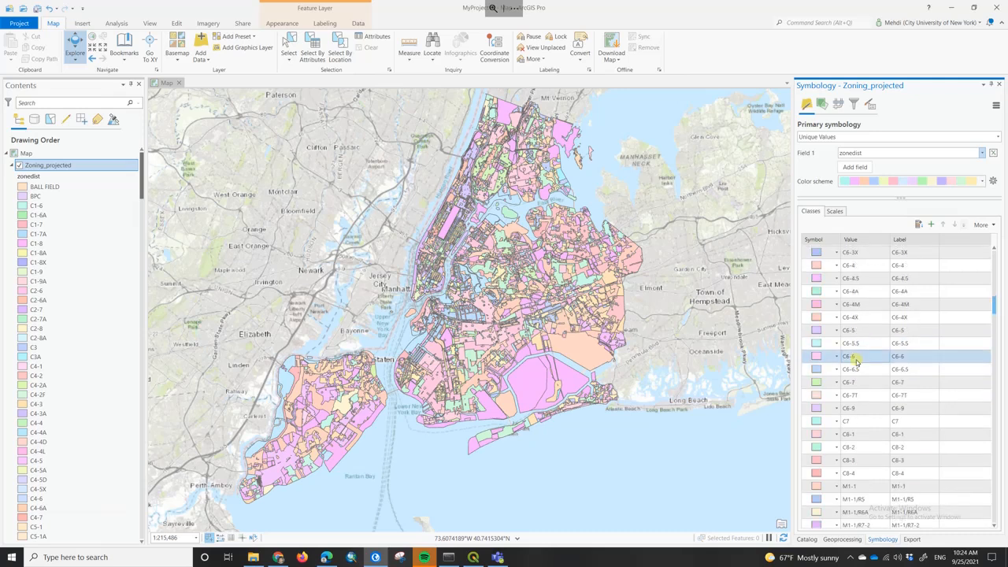
{"action": "scroll", "coordinate": [857, 360], "scroll_direction": "down", "scroll_amount": 1}
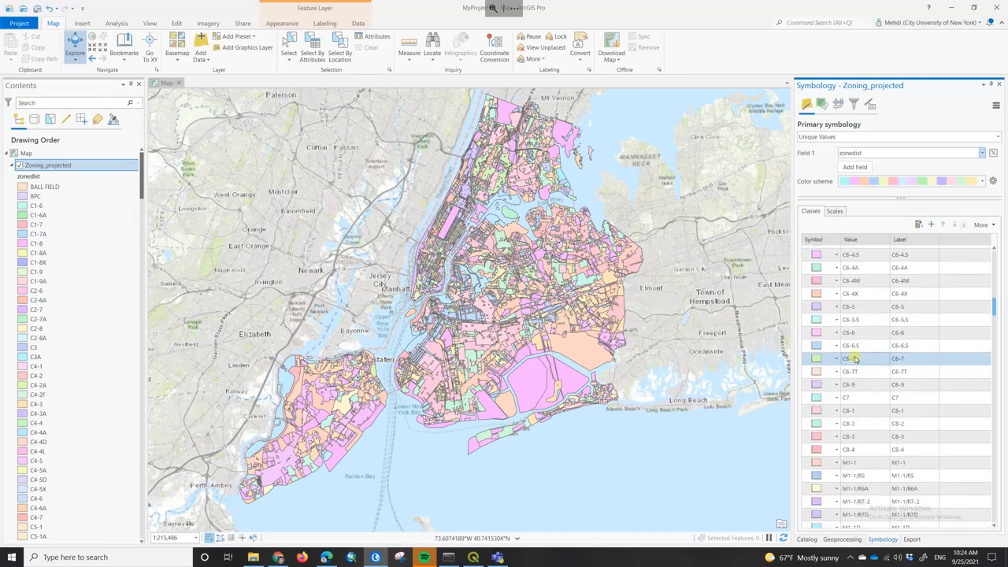
{"action": "scroll", "coordinate": [856, 359], "scroll_direction": "down", "scroll_amount": 3}
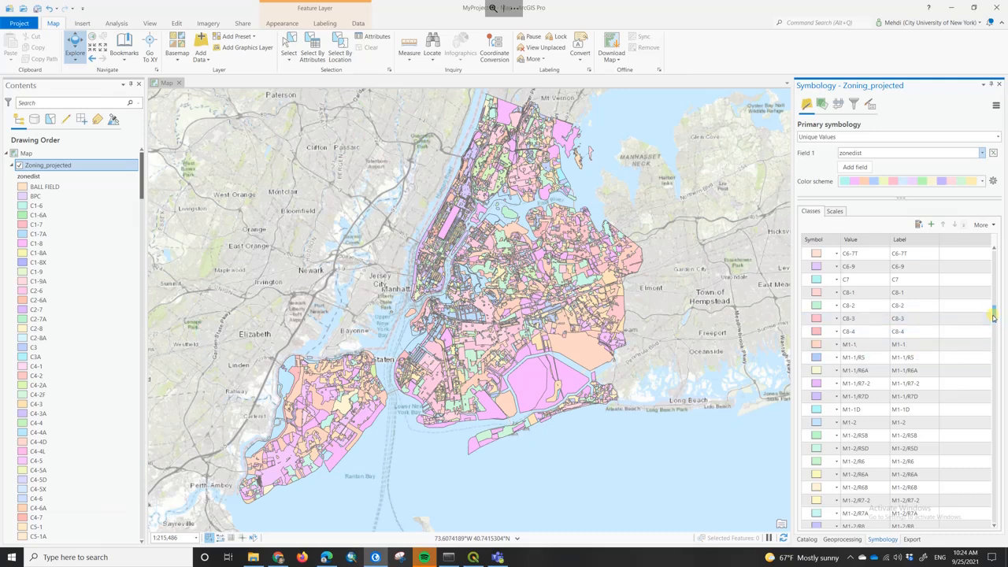
{"action": "left_click_drag", "start_coordinate": [994, 315], "coordinate": [994, 258]}
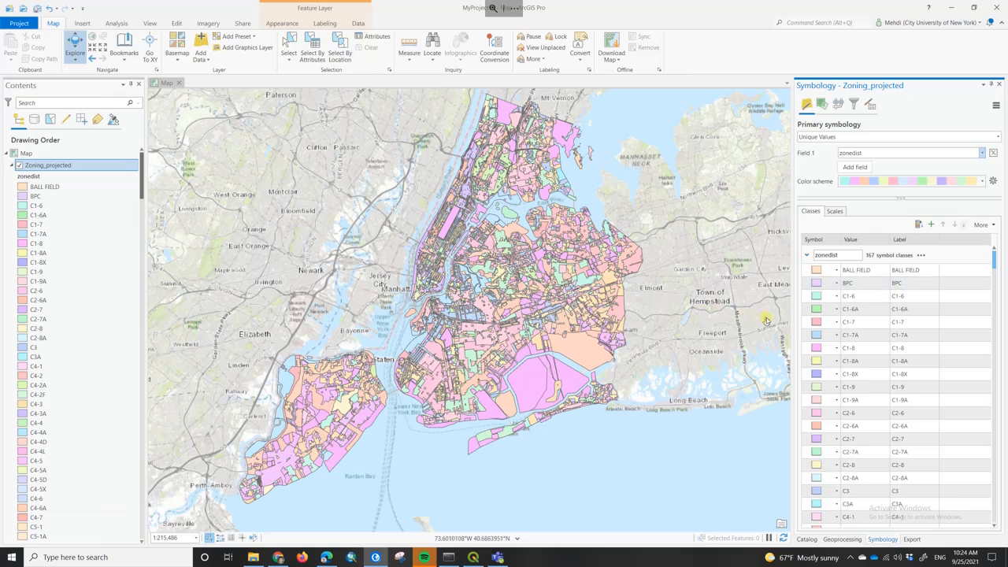
Collapse the Zoning_projected legend in the layer list and review the commercial and manufacturing district classes again.
{"action": "left_click", "coordinate": [13, 165]}
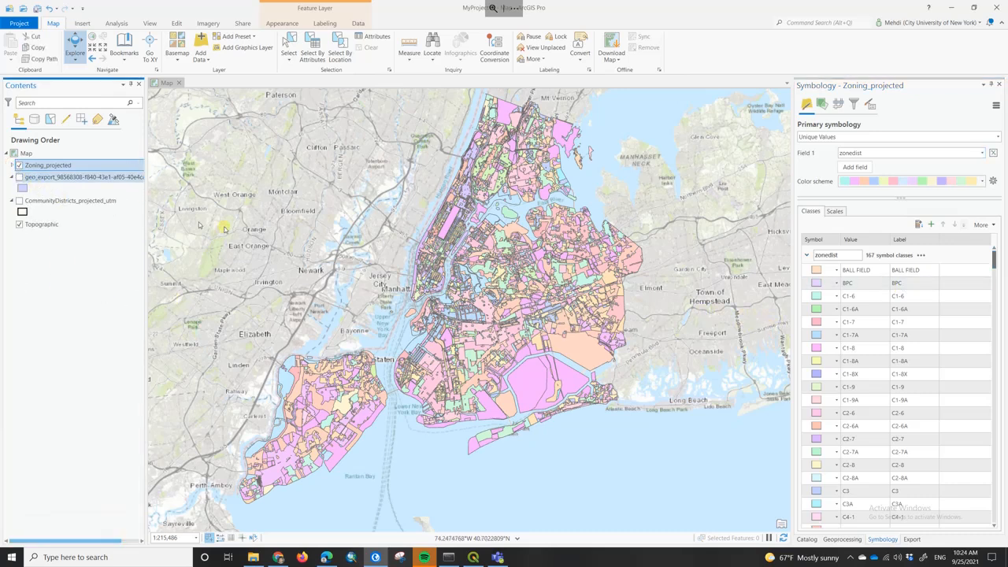
{"action": "scroll", "coordinate": [864, 368], "scroll_direction": "down", "scroll_amount": 1}
{"action": "scroll", "coordinate": [864, 368], "scroll_direction": "down", "scroll_amount": 3}
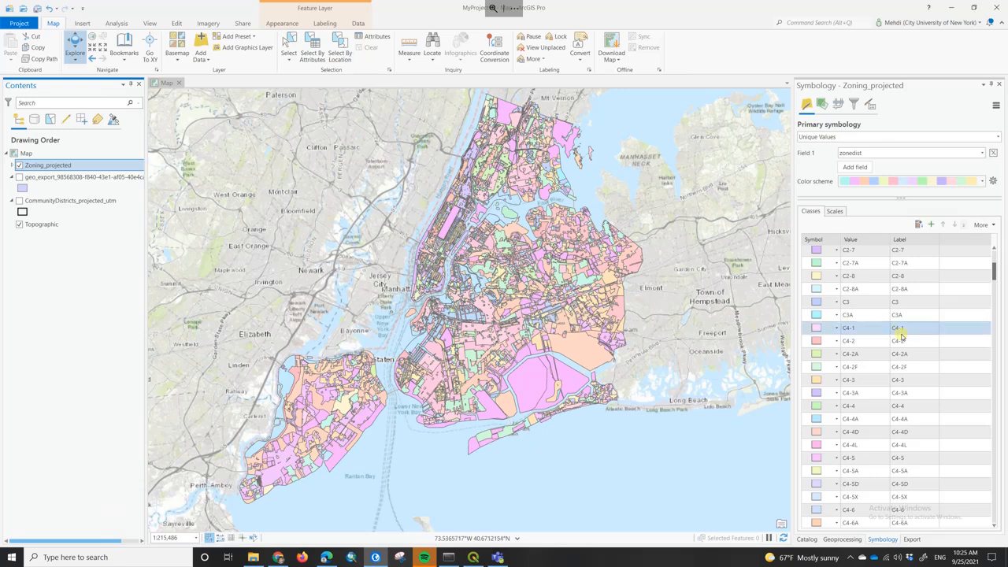
{"action": "scroll", "coordinate": [898, 339], "scroll_direction": "down", "scroll_amount": 5}
{"action": "scroll", "coordinate": [903, 351], "scroll_direction": "down", "scroll_amount": 3}
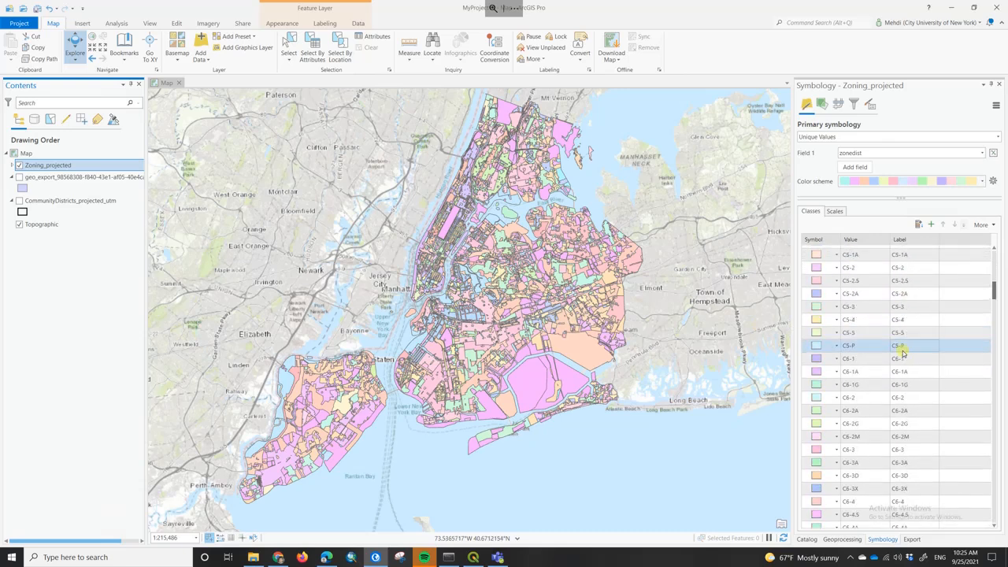
{"action": "scroll", "coordinate": [904, 352], "scroll_direction": "down", "scroll_amount": 5}
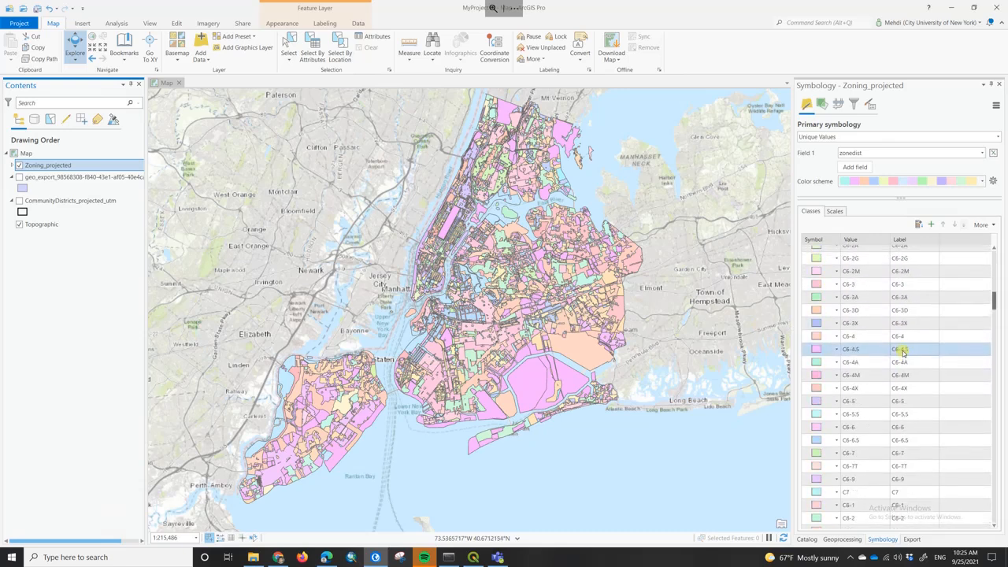
{"action": "scroll", "coordinate": [902, 352], "scroll_direction": "down", "scroll_amount": 5}
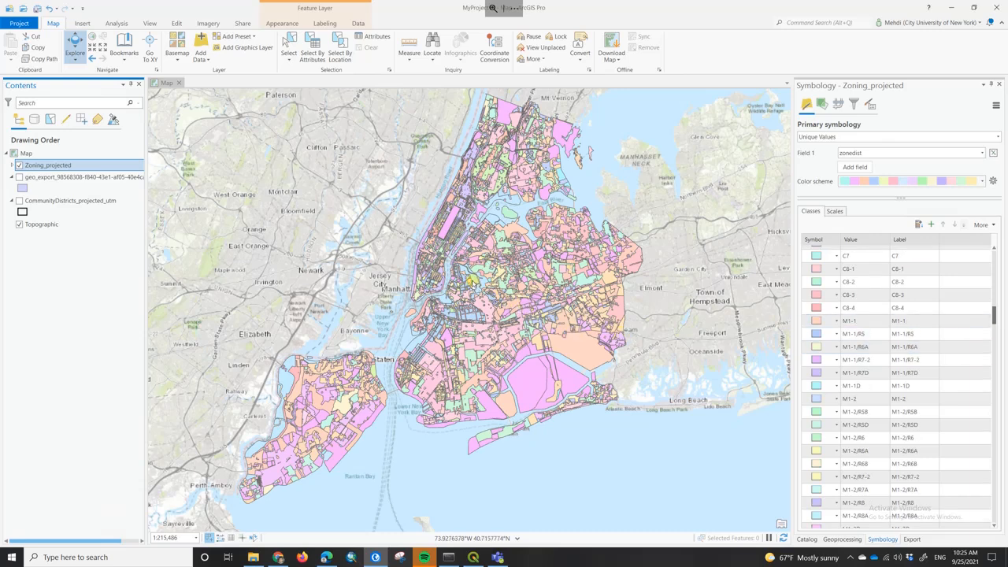
Show the available primary symbology types for the Zoning_projected layer.
{"action": "left_click", "coordinate": [910, 137]}
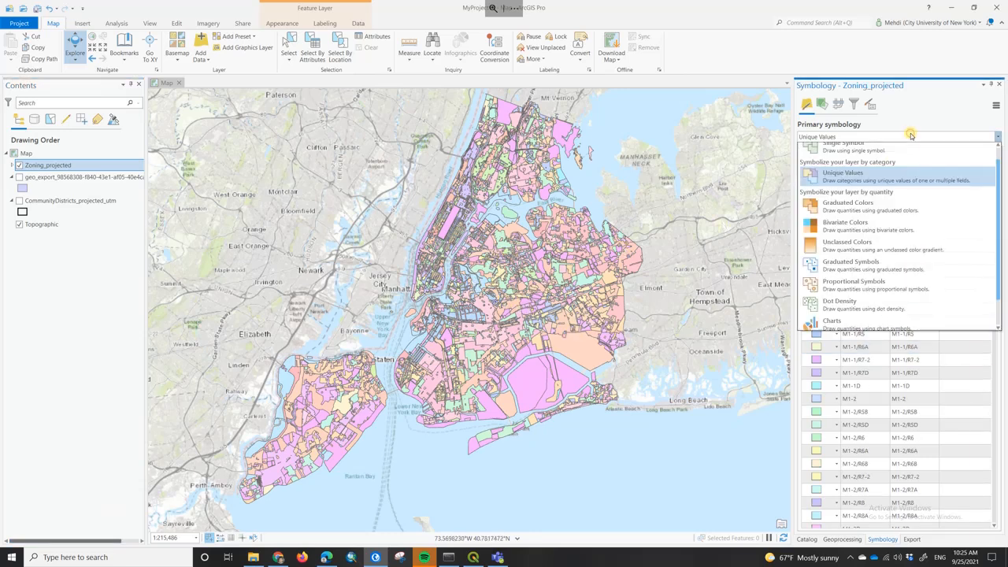